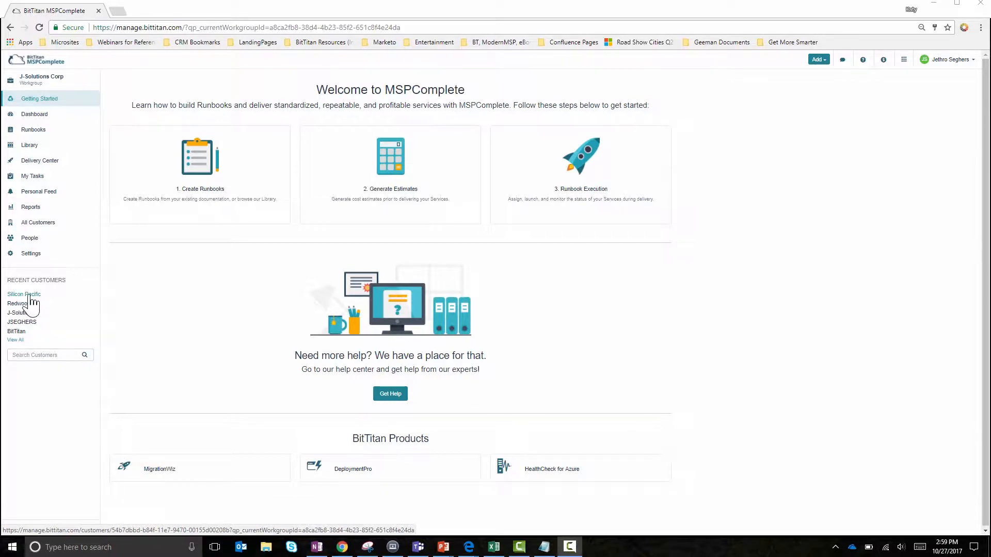
- Review the endpoints configured for the customer Silicon Pacific, and those configured for the customer Redwood
{"action": "left_click", "coordinate": [29, 296]}
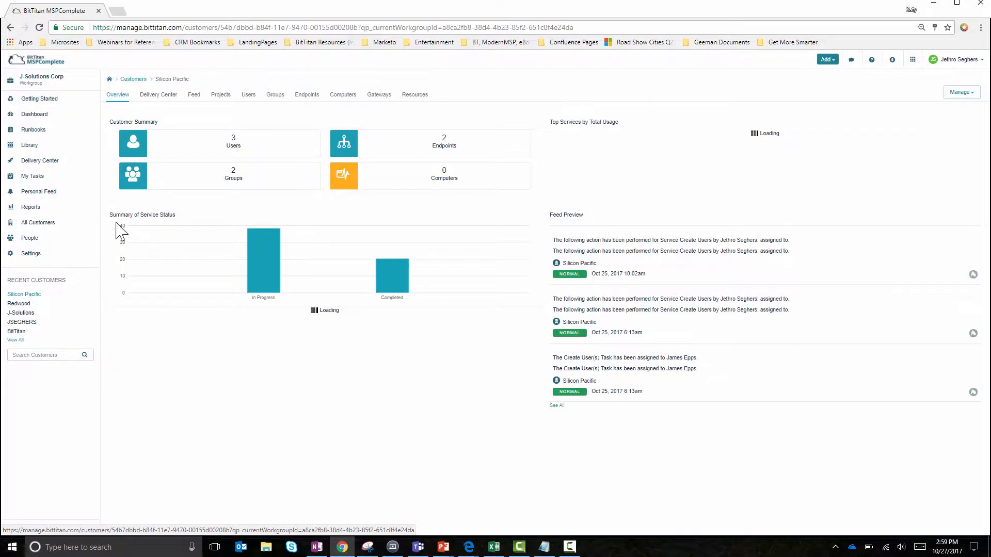
{"action": "left_click", "coordinate": [311, 97]}
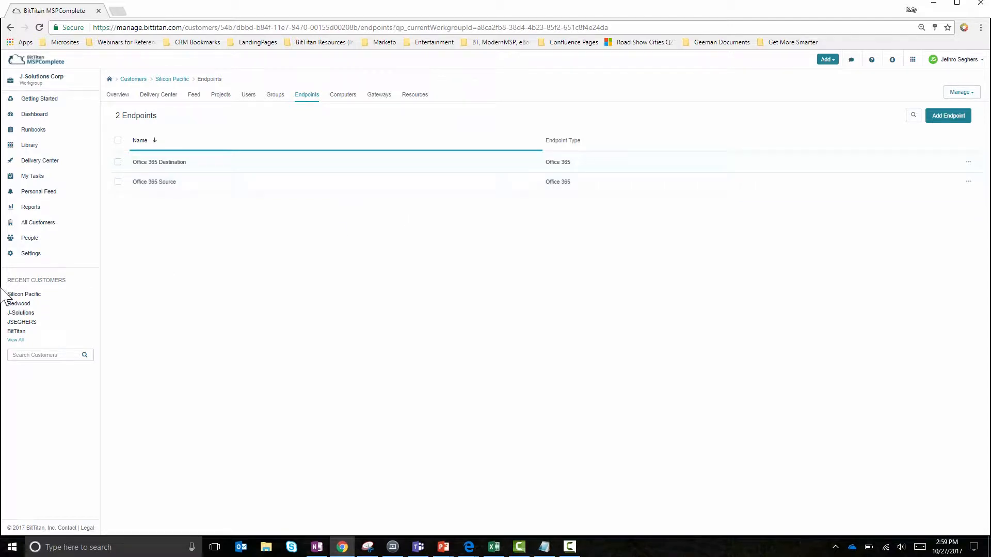
{"action": "left_click", "coordinate": [16, 306]}
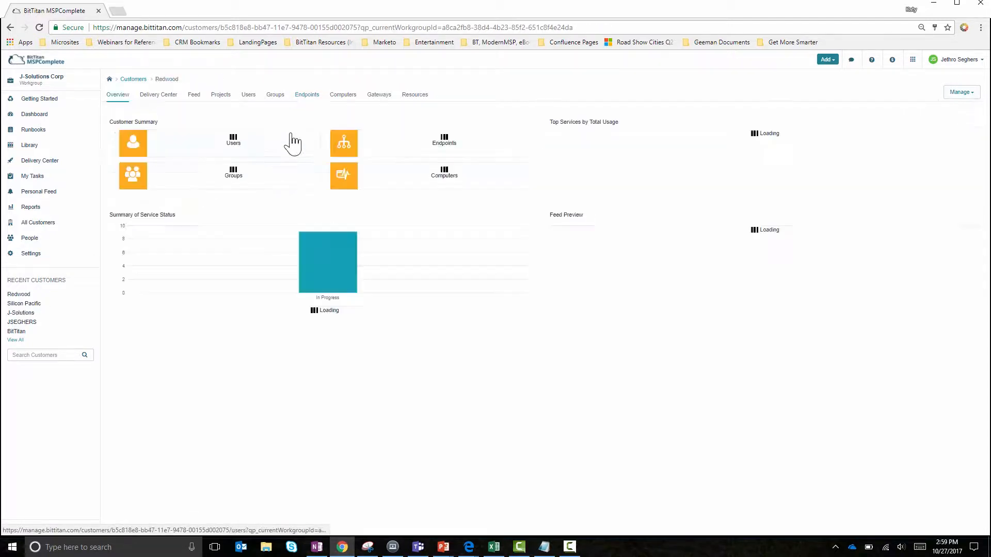
{"action": "left_click", "coordinate": [307, 97]}
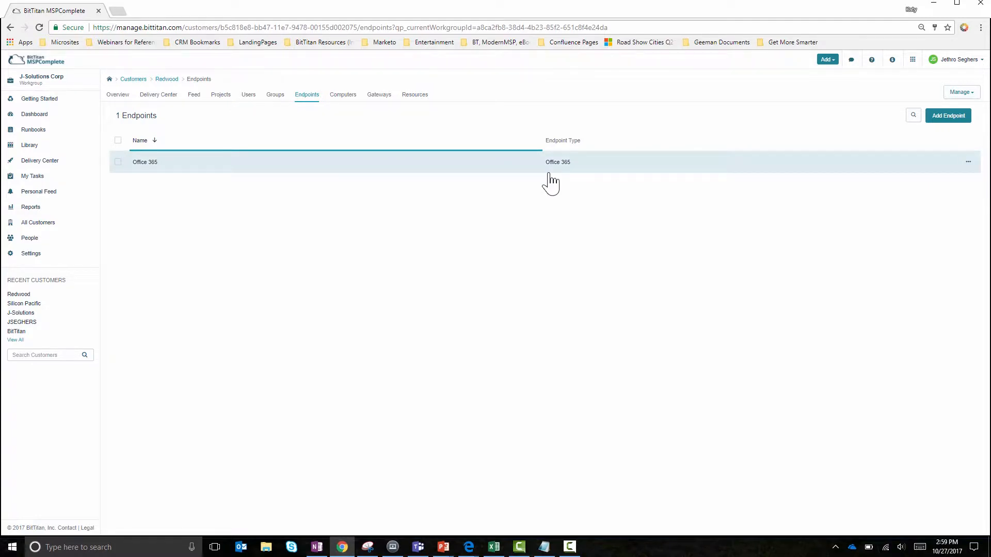
- Review the user list of Redwood and the user list of Silicon Pacific
{"action": "left_click", "coordinate": [249, 97]}
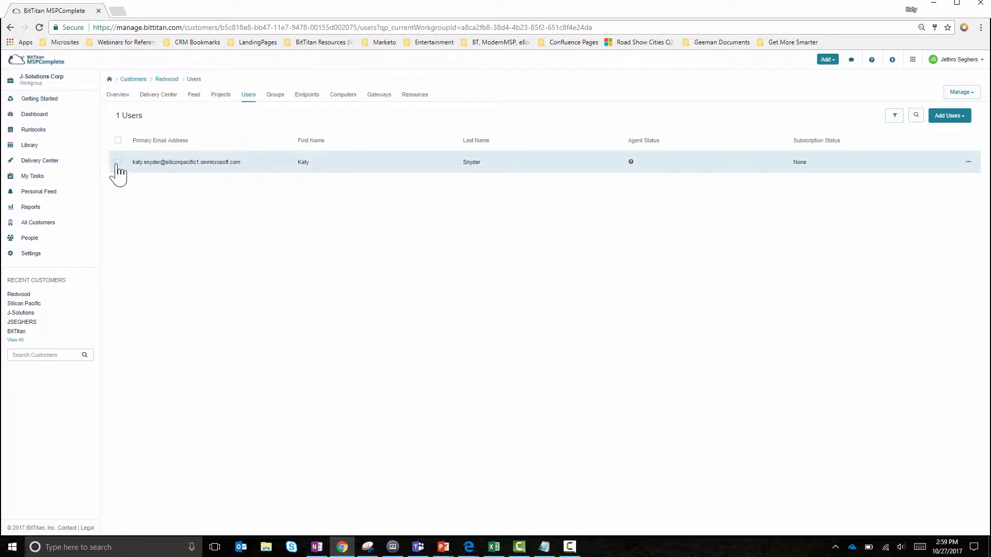
{"action": "left_click", "coordinate": [21, 304]}
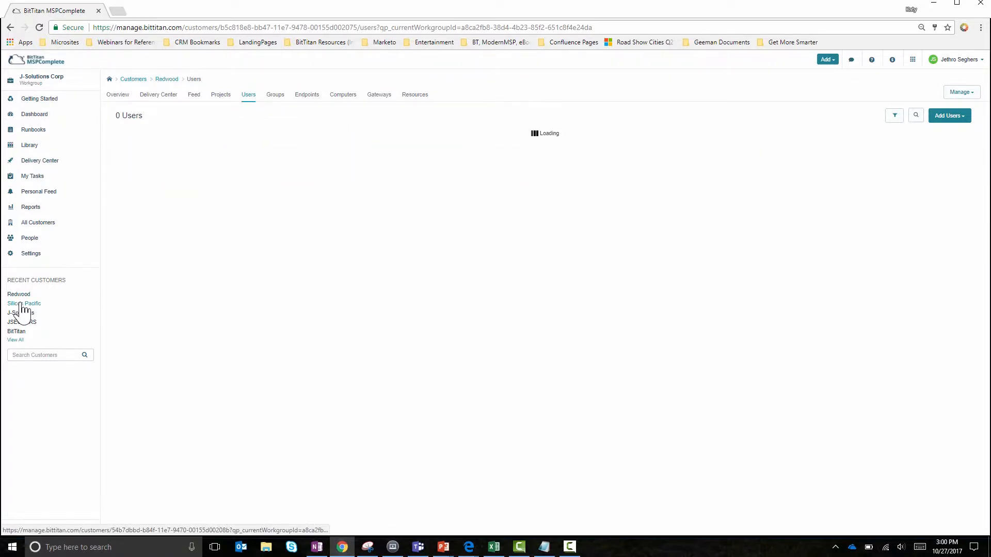
{"action": "left_click", "coordinate": [250, 96]}
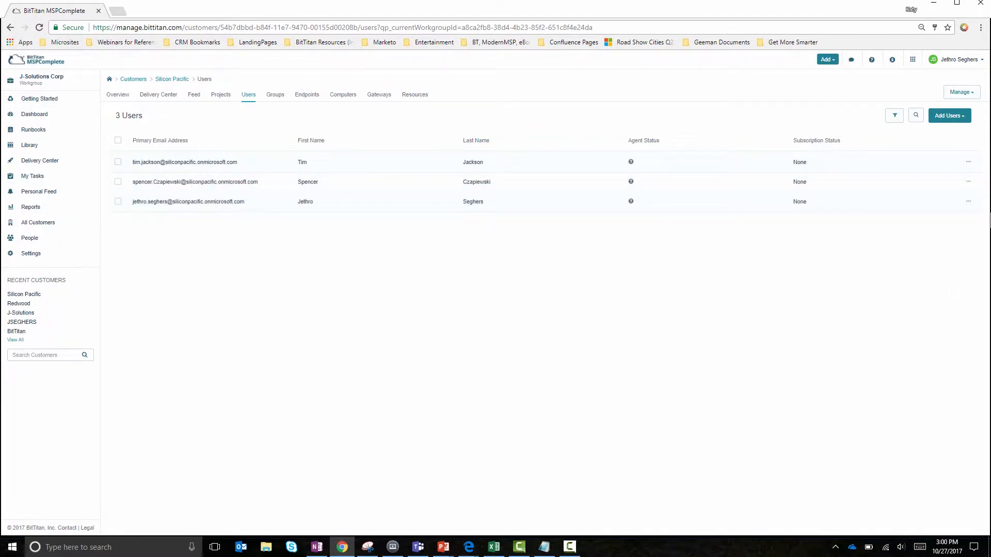
- Examine the UsageLocation custom property of each of the three Silicon Pacific users, closing each record without changes
{"action": "left_click", "coordinate": [969, 202]}
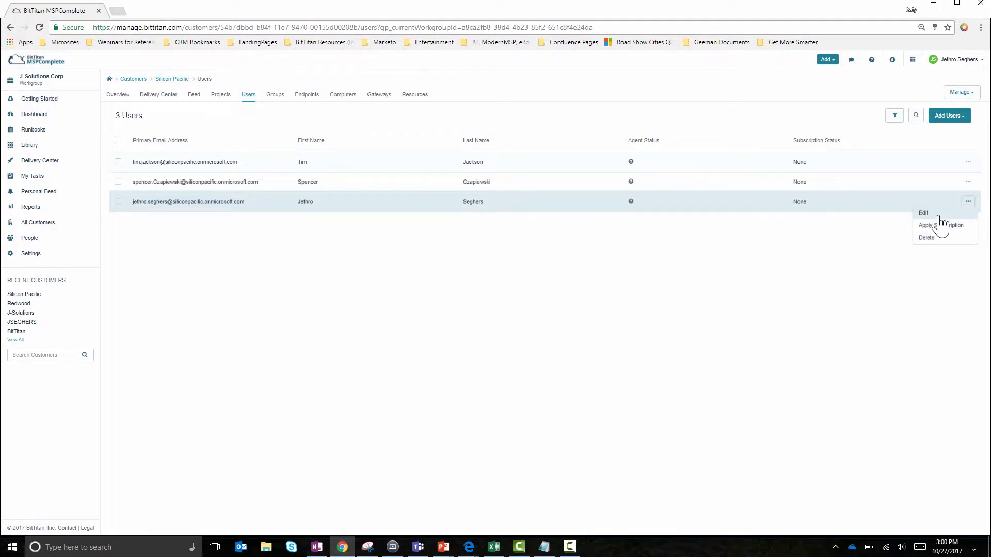
{"action": "left_click", "coordinate": [939, 216]}
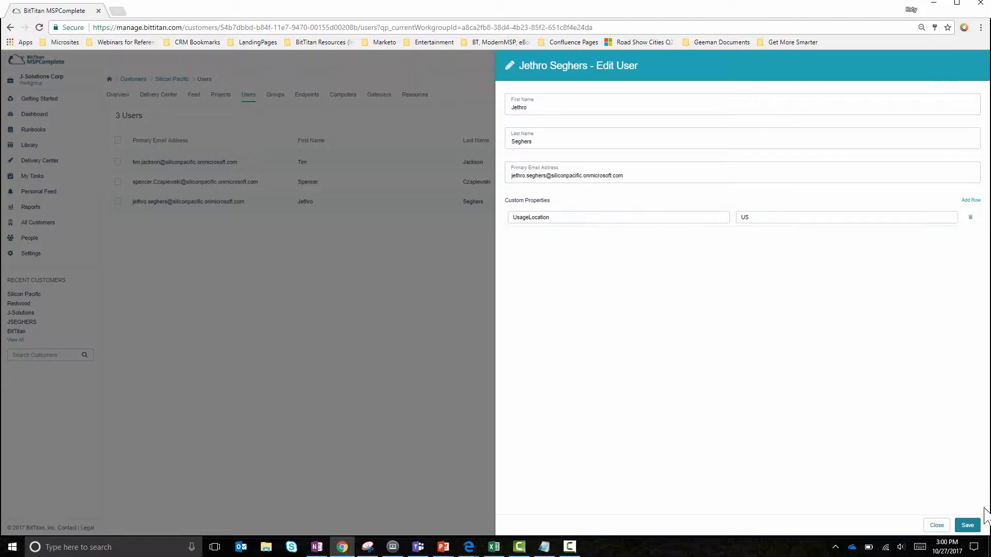
{"action": "left_click", "coordinate": [949, 525]}
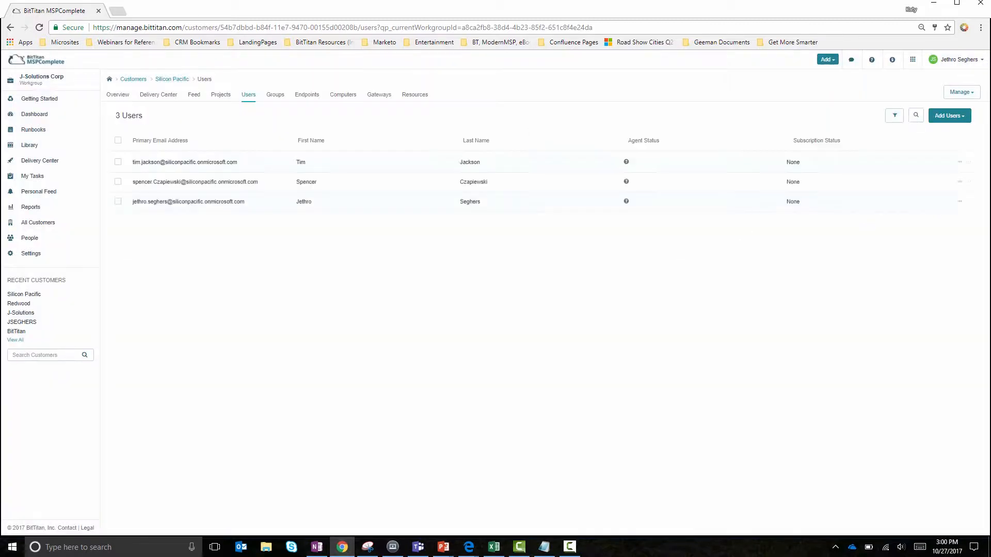
{"action": "left_click", "coordinate": [968, 183]}
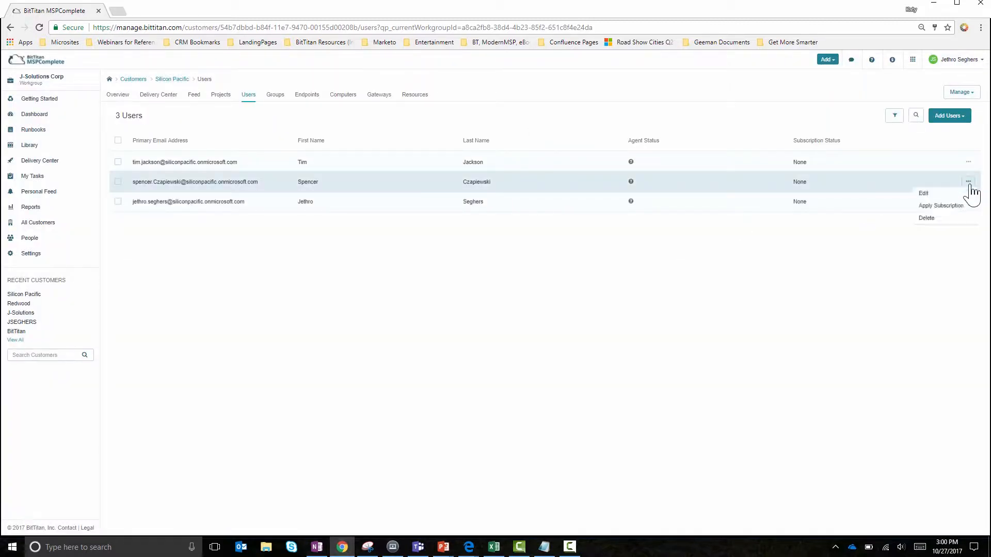
{"action": "left_click", "coordinate": [925, 194]}
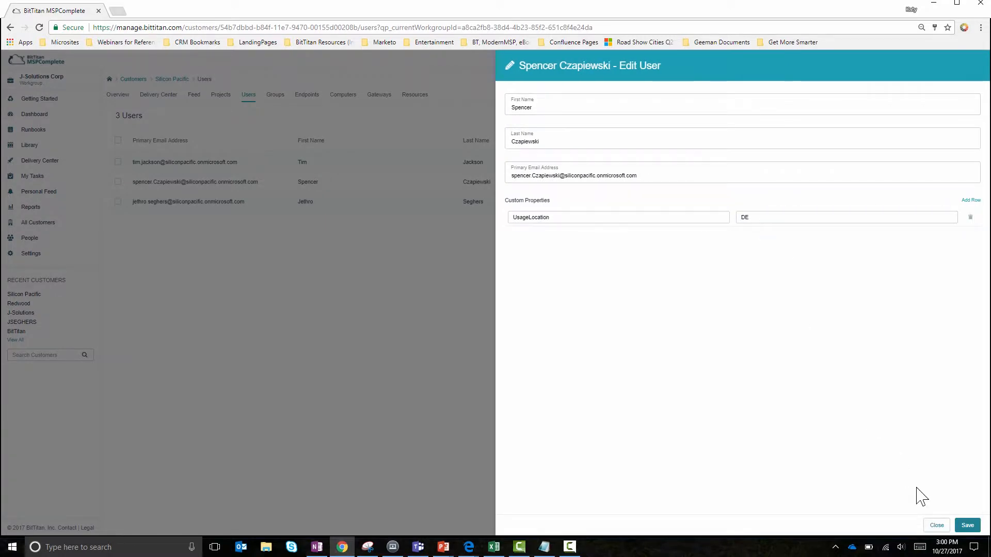
{"action": "left_click", "coordinate": [936, 527]}
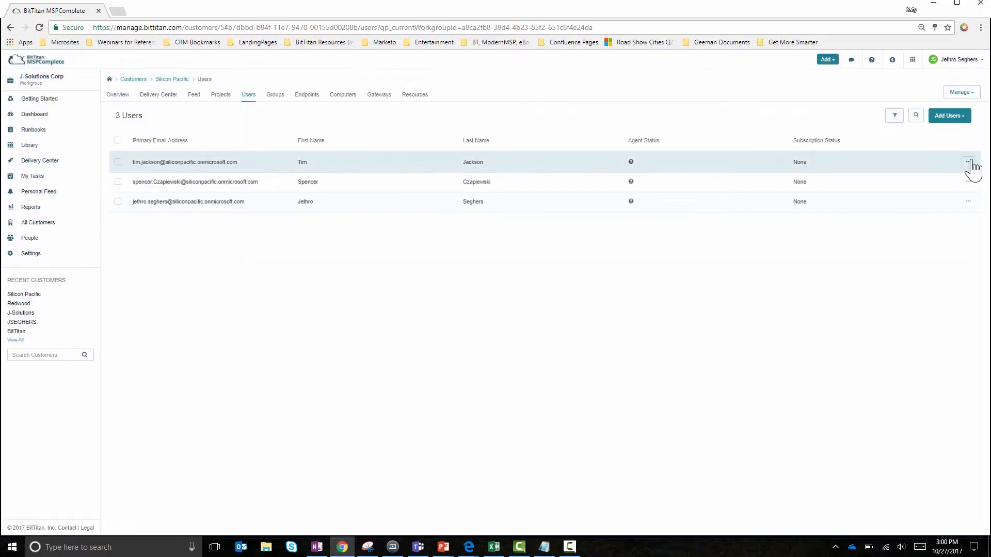
{"action": "left_click", "coordinate": [968, 162]}
{"action": "left_click", "coordinate": [943, 177]}
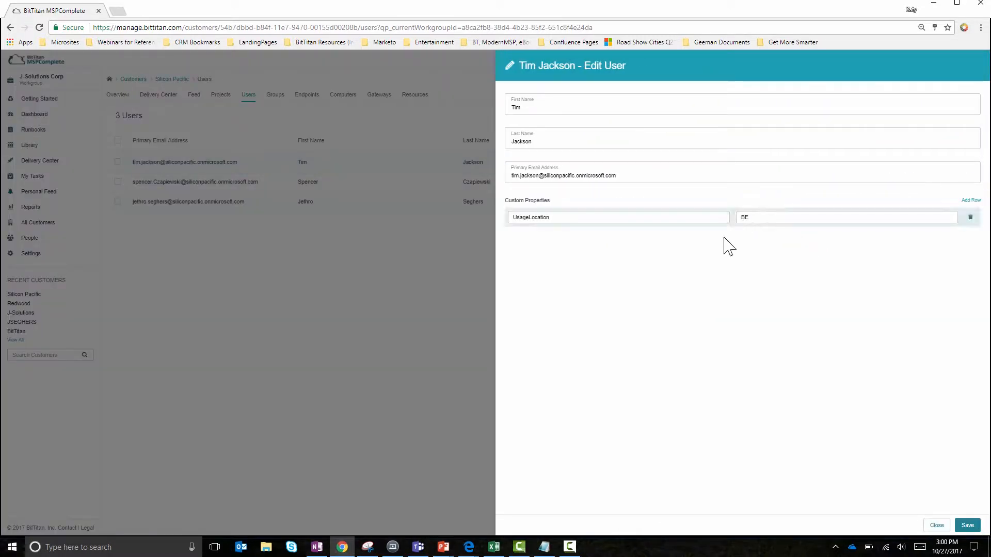
{"action": "left_click", "coordinate": [935, 526]}
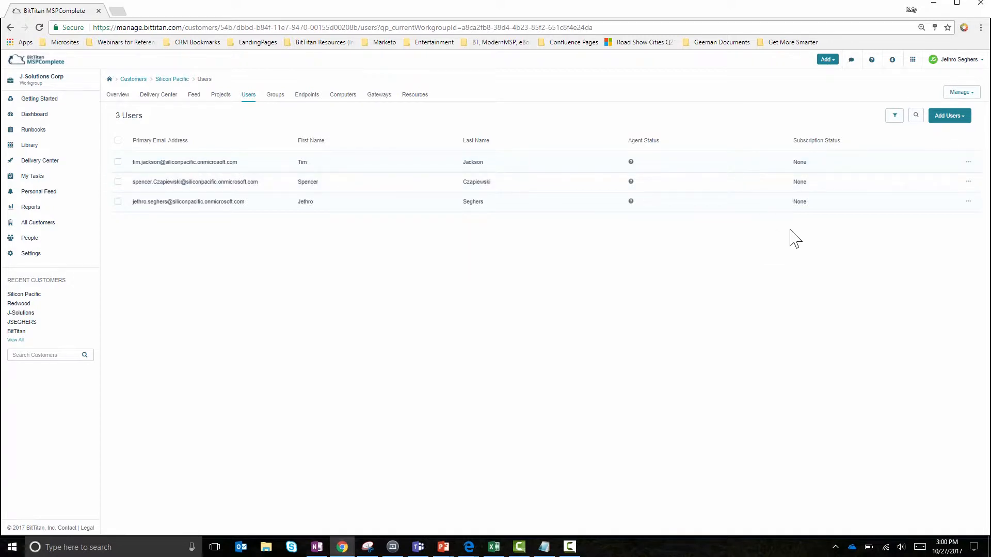
- Open the Create Users runbook for editing and review its endpoint, Office 365 SKU and user selection input tasks
{"action": "left_click", "coordinate": [31, 133]}
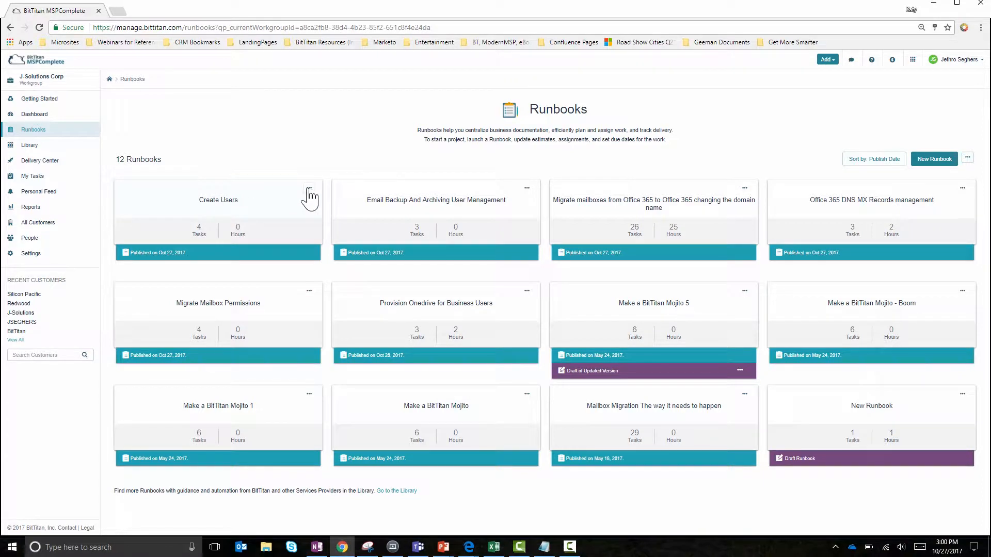
{"action": "left_click", "coordinate": [309, 189]}
{"action": "left_click", "coordinate": [287, 220]}
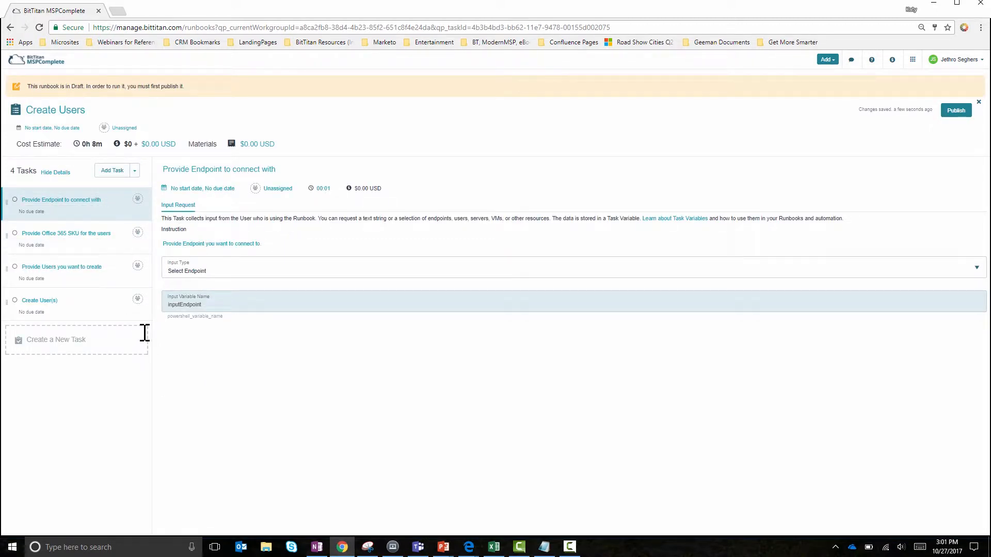
{"action": "left_click", "coordinate": [93, 253]}
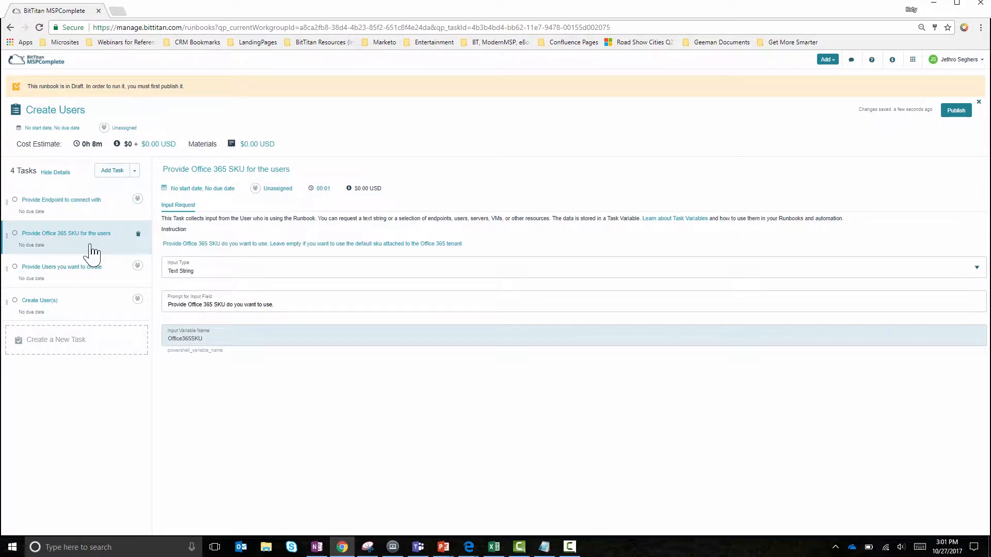
{"action": "left_click", "coordinate": [96, 282]}
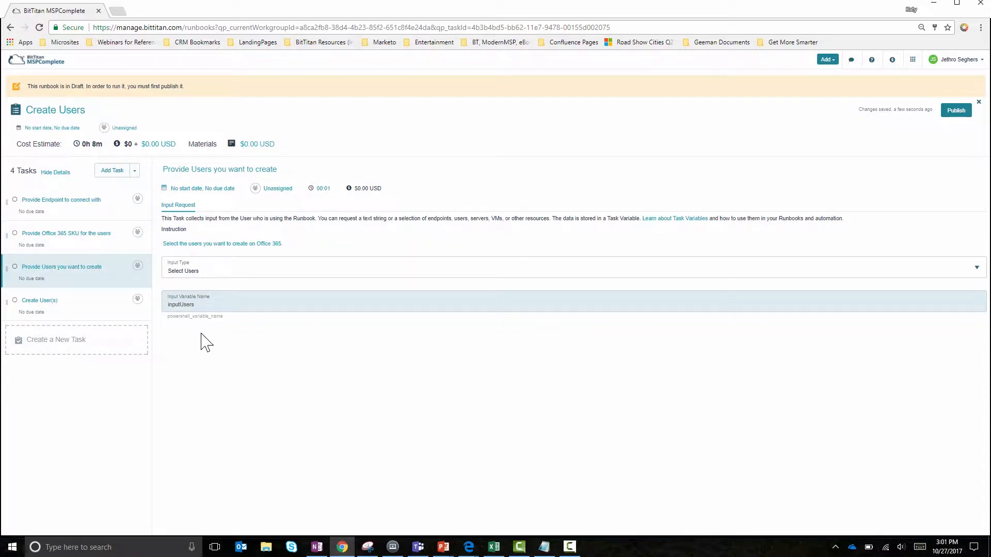
- Examine the extended-property usage location and Get-BT_CustomerEndUser call in the Create User(s) PowerShell script, and publish the runbook
{"action": "left_click", "coordinate": [98, 321]}
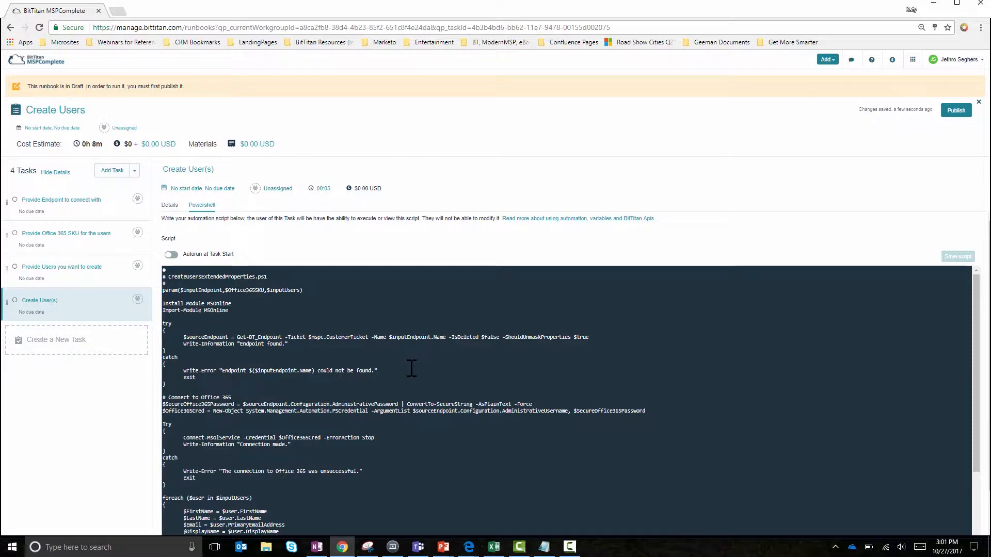
{"action": "scroll", "coordinate": [411, 368], "scroll_direction": "down", "scroll_amount": 5}
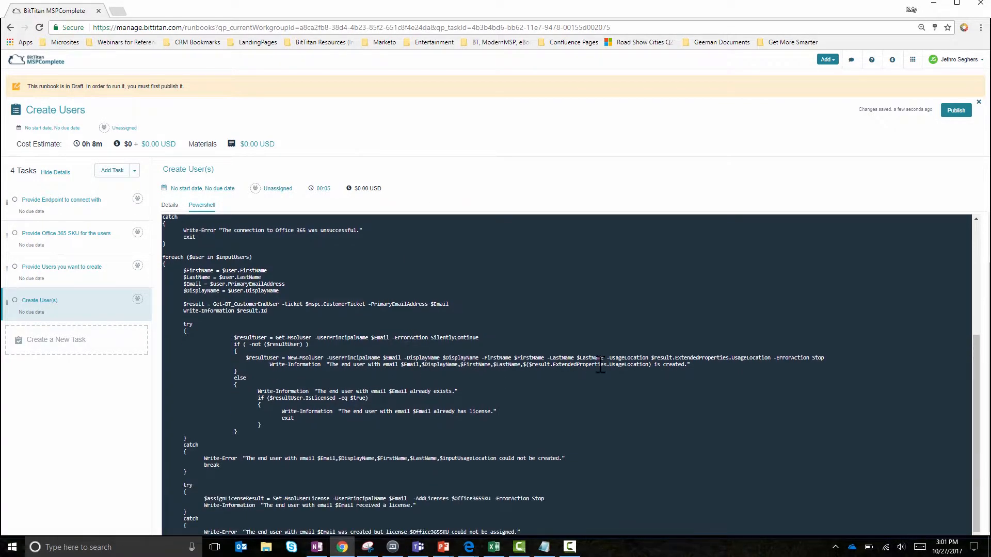
{"action": "left_click_drag", "start_coordinate": [773, 358], "coordinate": [653, 358]}
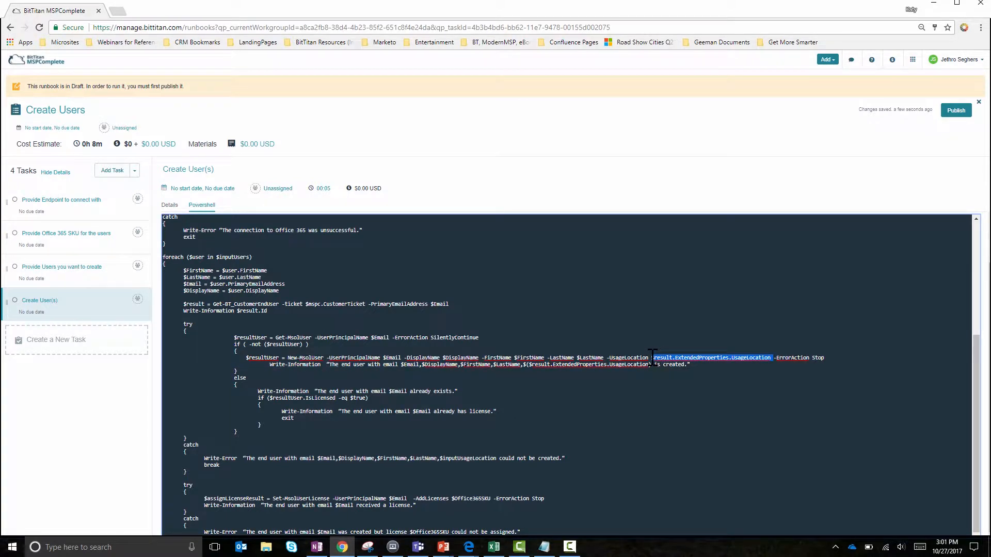
{"action": "left_click", "coordinate": [262, 308]}
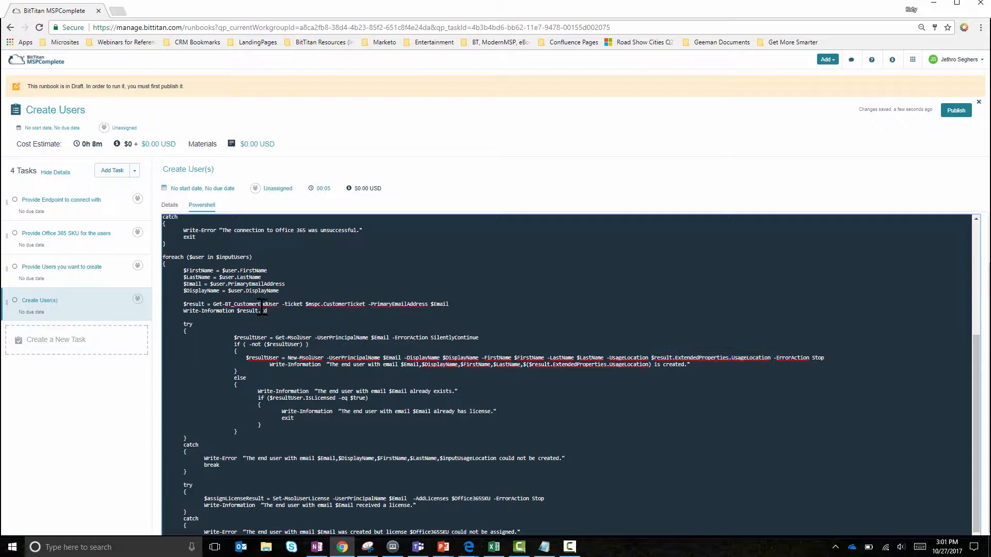
{"action": "double_click", "coordinate": [262, 304]}
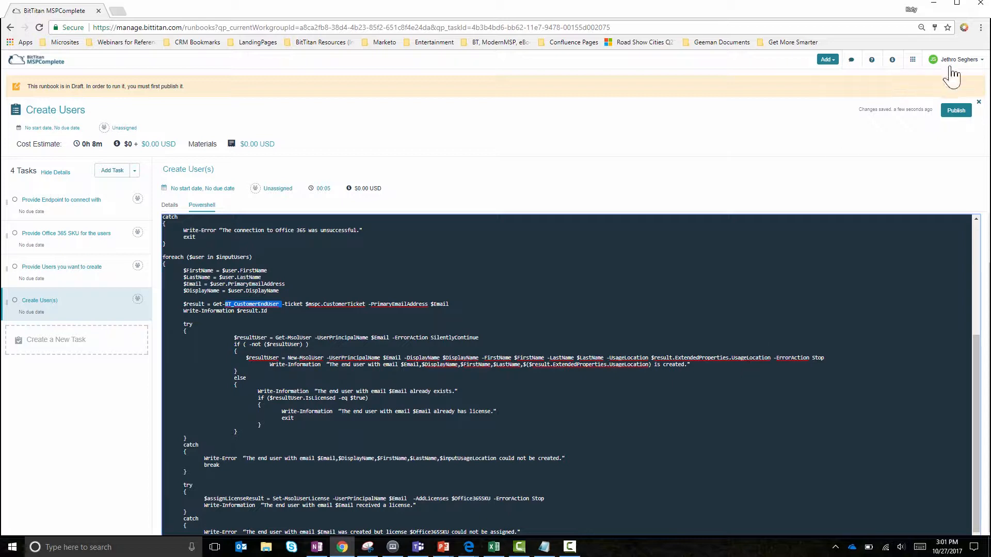
{"action": "left_click", "coordinate": [958, 111]}
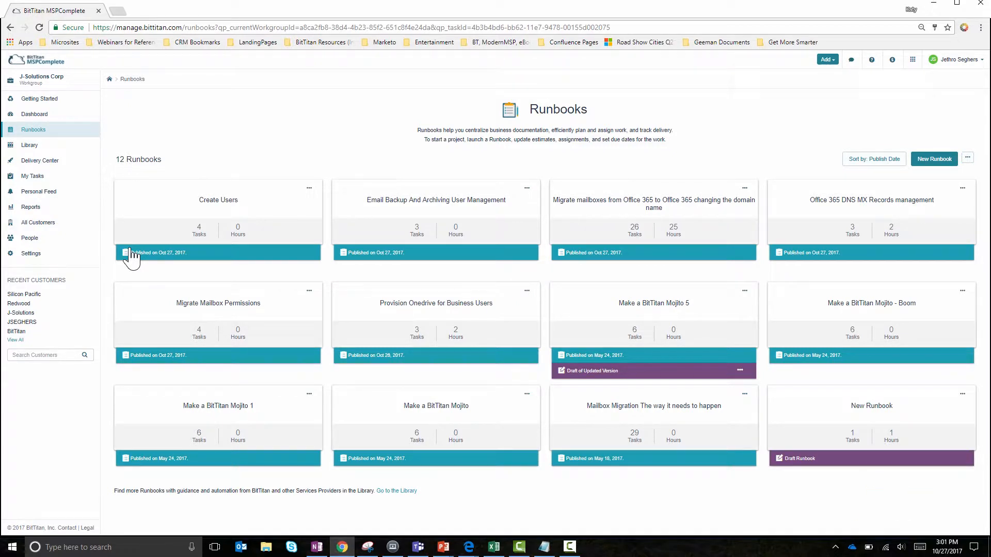
- Launch the Create Users runbook as a service for the customer Redwood
{"action": "left_click", "coordinate": [19, 304]}
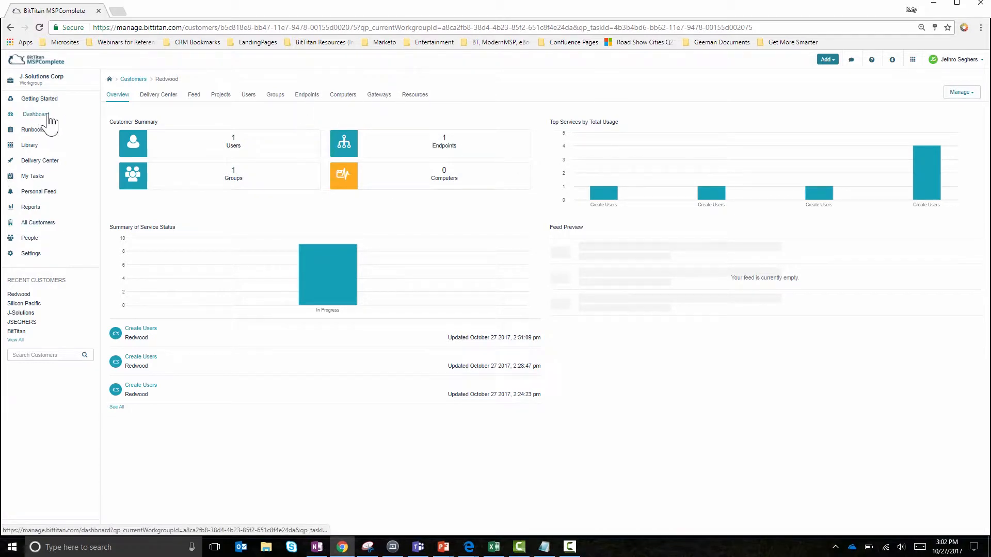
{"action": "left_click", "coordinate": [35, 130]}
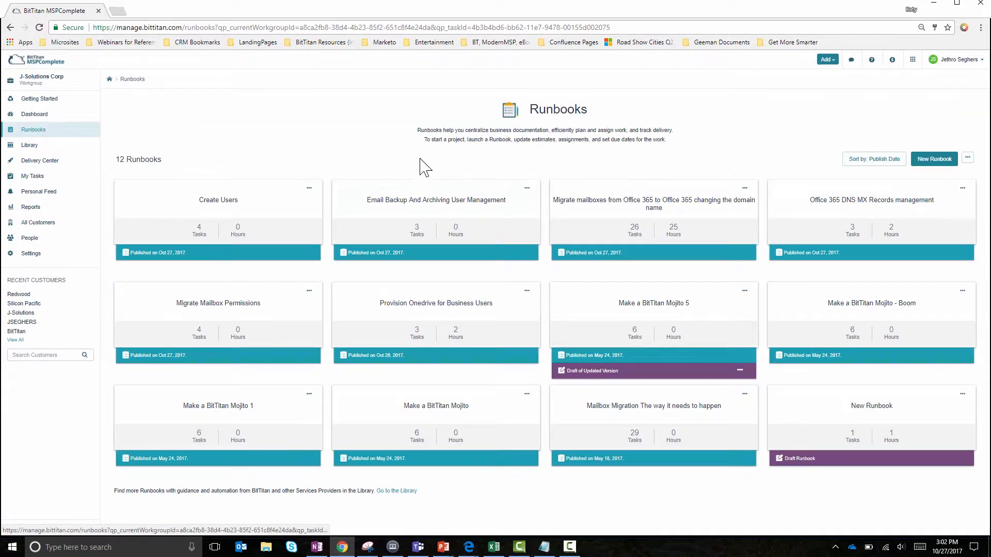
{"action": "left_click", "coordinate": [269, 211]}
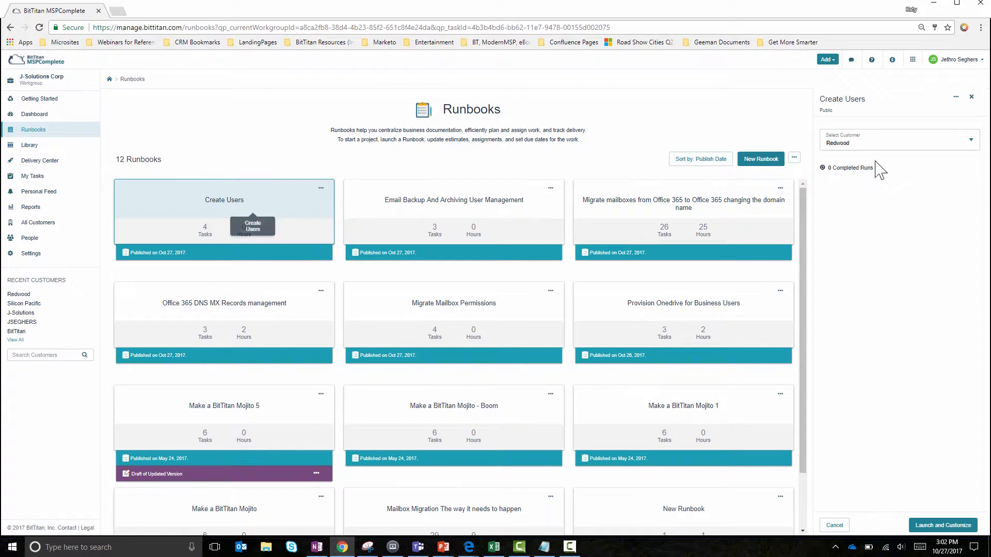
{"action": "left_click", "coordinate": [873, 143]}
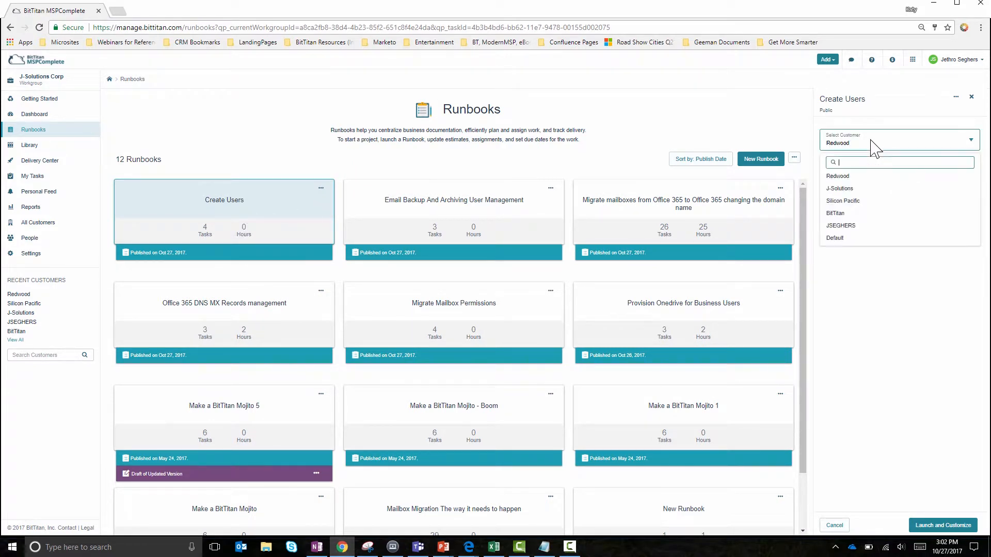
{"action": "left_click", "coordinate": [845, 175]}
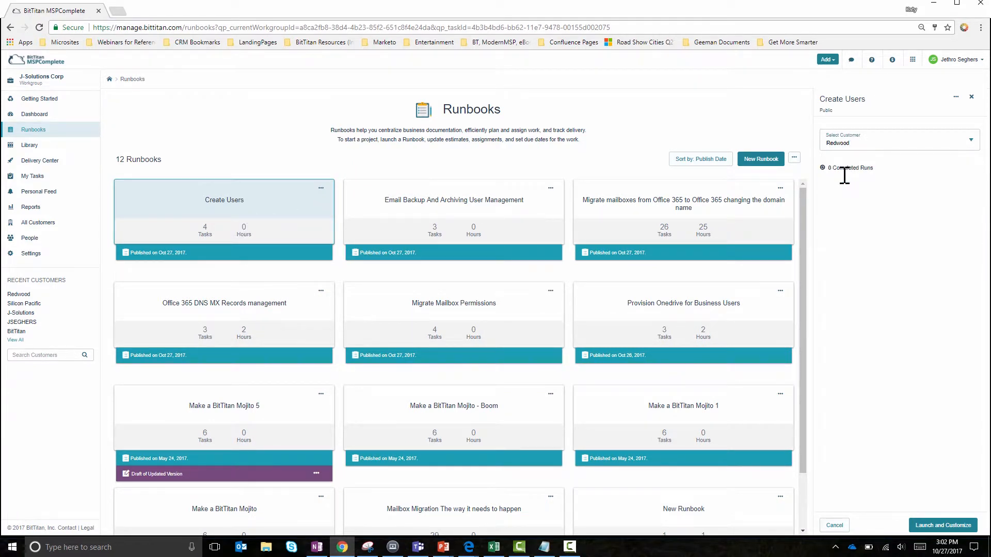
{"action": "left_click", "coordinate": [947, 527]}
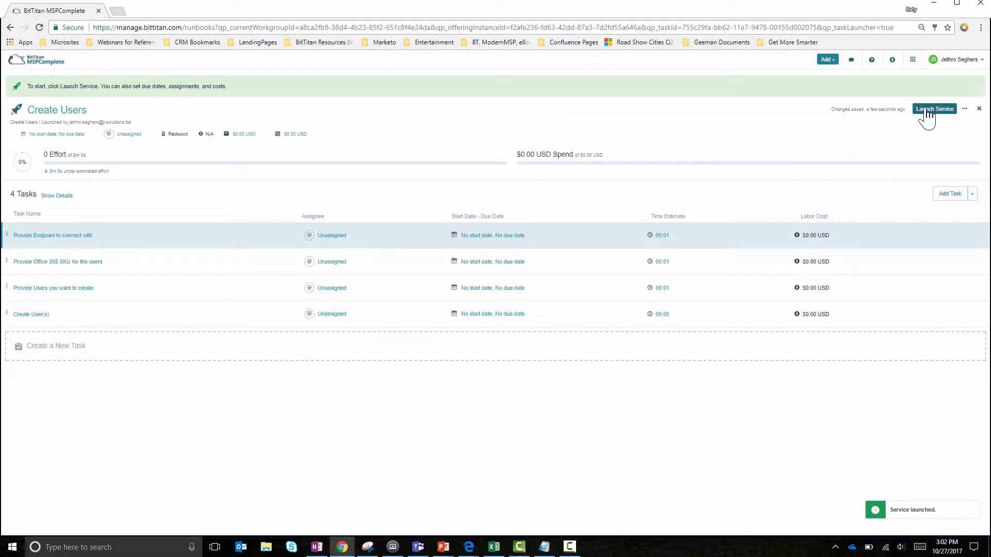
{"action": "left_click", "coordinate": [926, 111]}
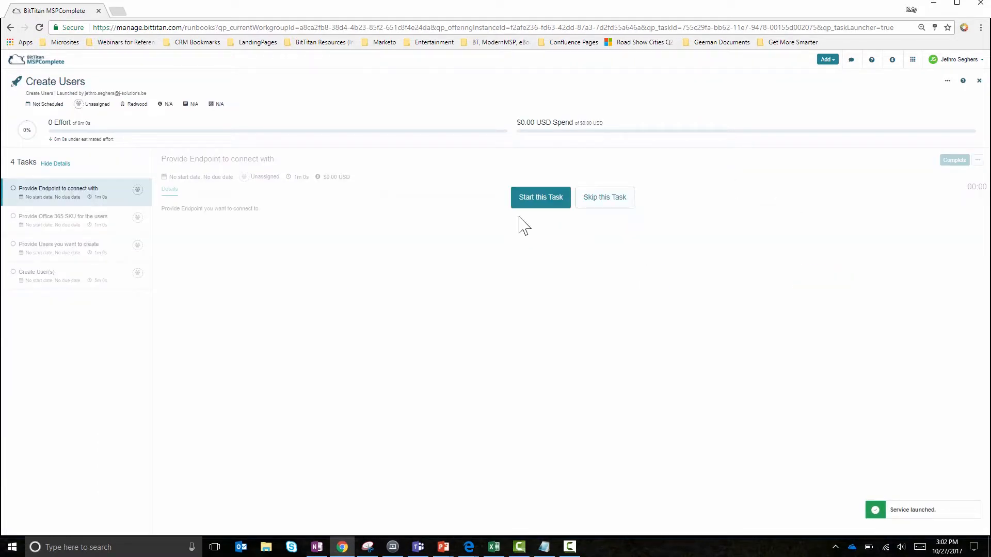
- Complete the endpoint task with the Office 365 endpoint selected and start the task for providing the Office 365 SKU
{"action": "left_click", "coordinate": [542, 204]}
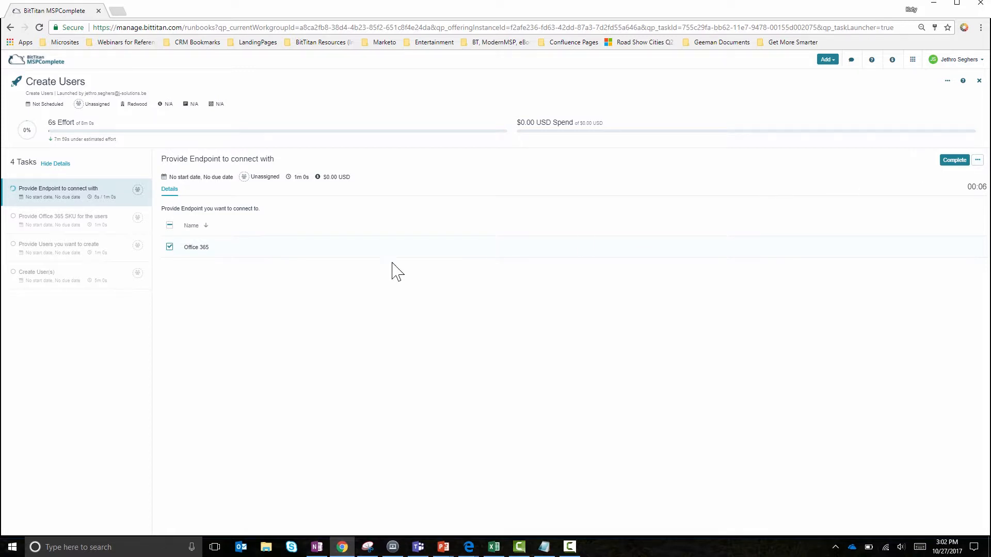
{"action": "left_click", "coordinate": [954, 161]}
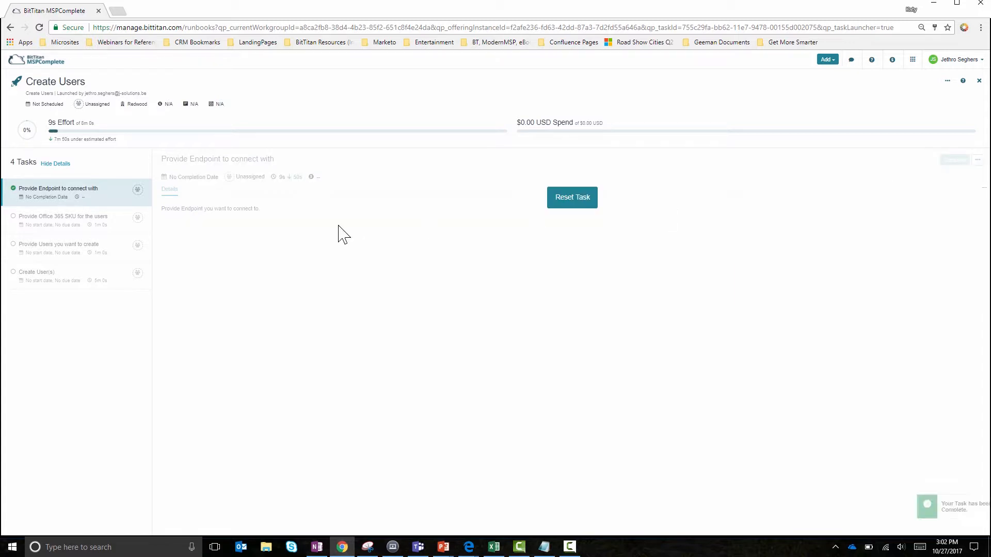
{"action": "left_click", "coordinate": [551, 207]}
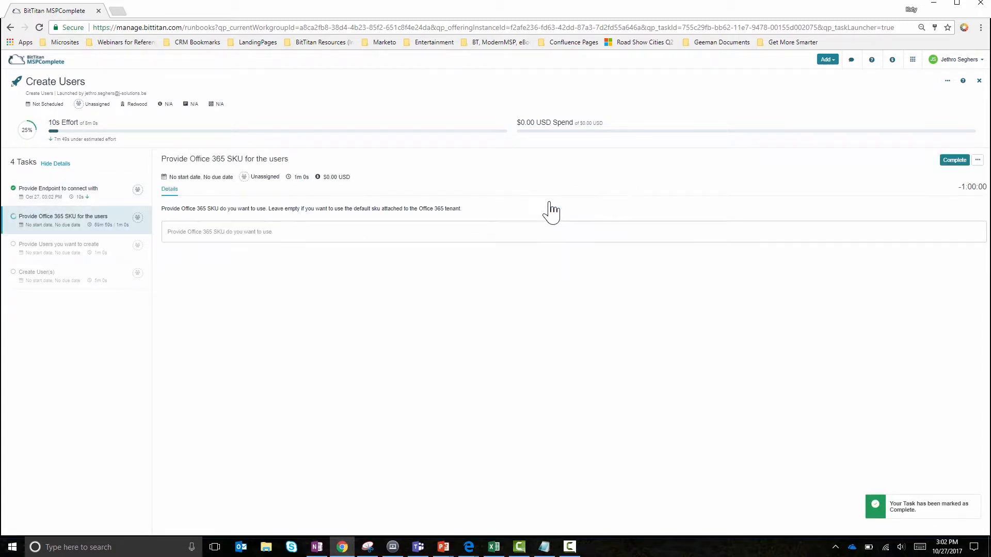
- Provide the Office 365 SKU siliconpacific:ENTERPRISEPACK from the Notepad note and complete the SKU task for Redwood
{"action": "left_click", "coordinate": [292, 233]}
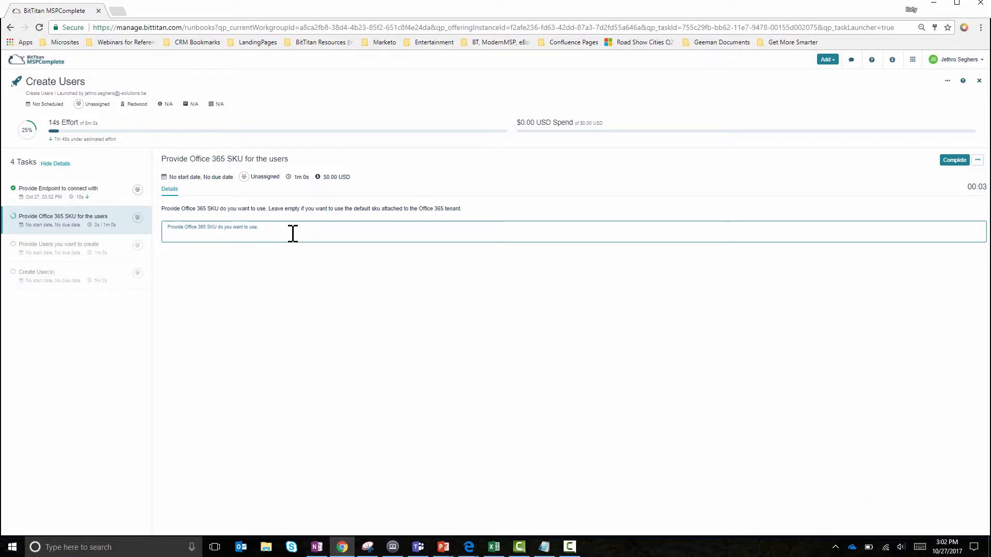
{"action": "key", "text": "alt+Tab"}
{"action": "key", "text": "alt+Tab"}
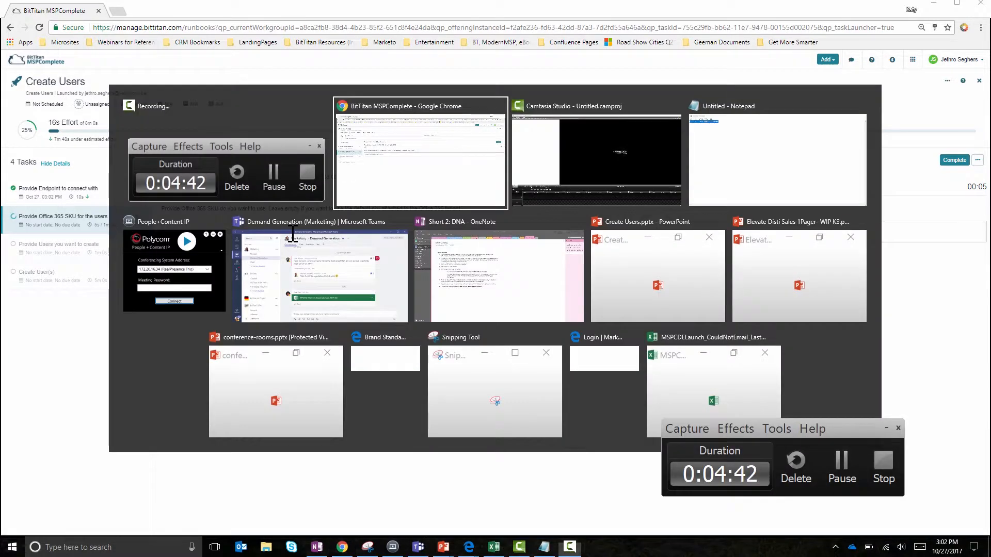
{"action": "key", "text": "alt+Tab"}
{"action": "key", "text": "alt+Tab"}
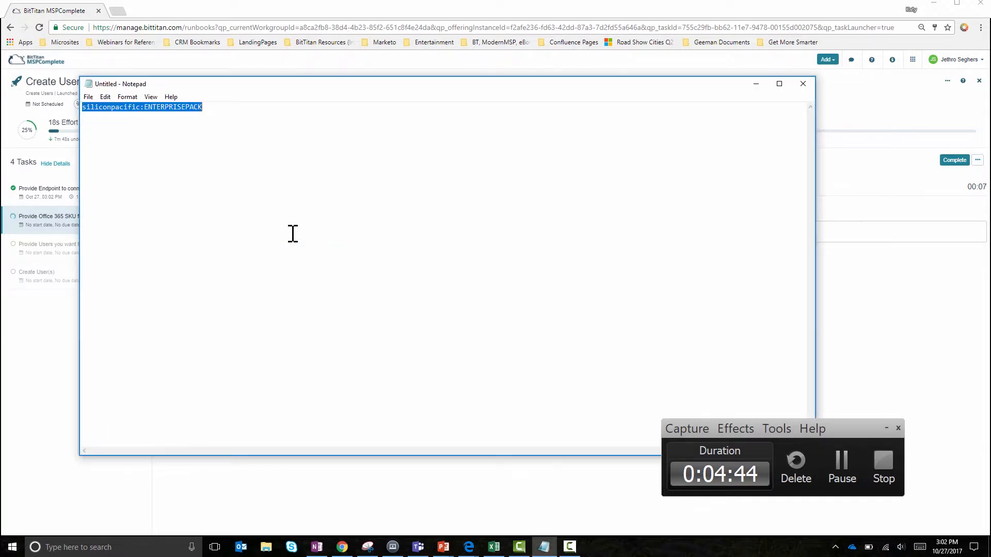
{"action": "left_click", "coordinate": [27, 355]}
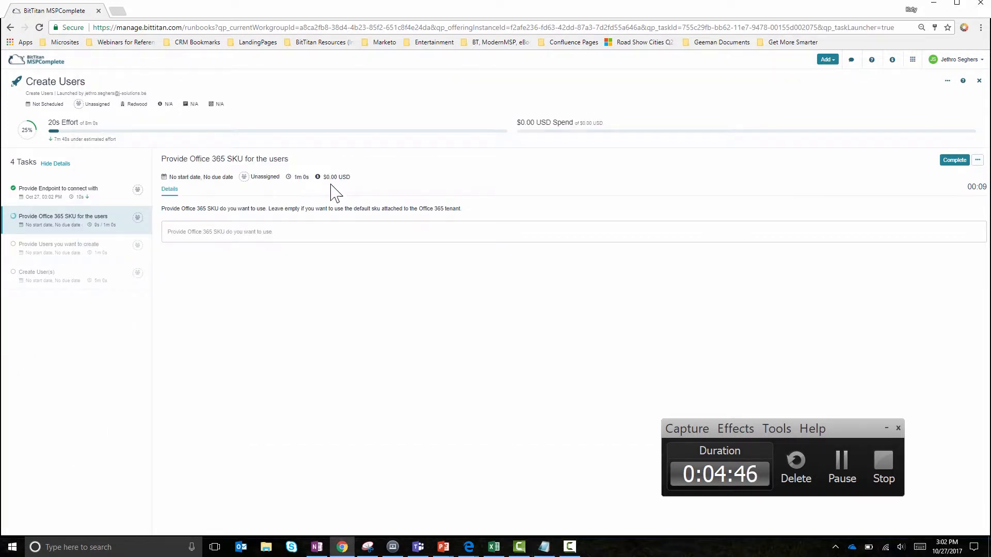
{"action": "left_click", "coordinate": [297, 231]}
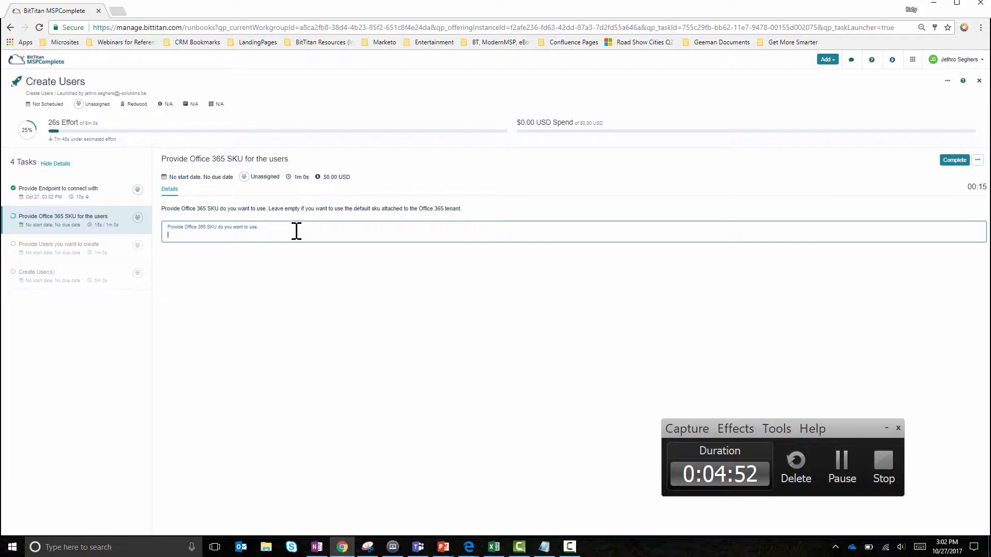
{"action": "key", "text": "alt+Tab"}
{"action": "key", "text": "alt+Tab"}
{"action": "left_click", "coordinate": [279, 199]}
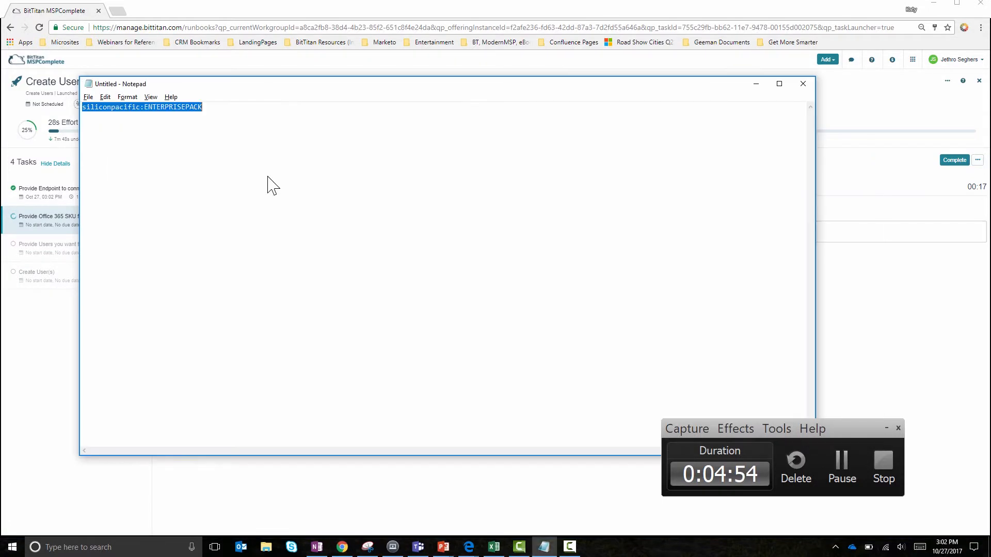
{"action": "key", "text": "alt+Tab"}
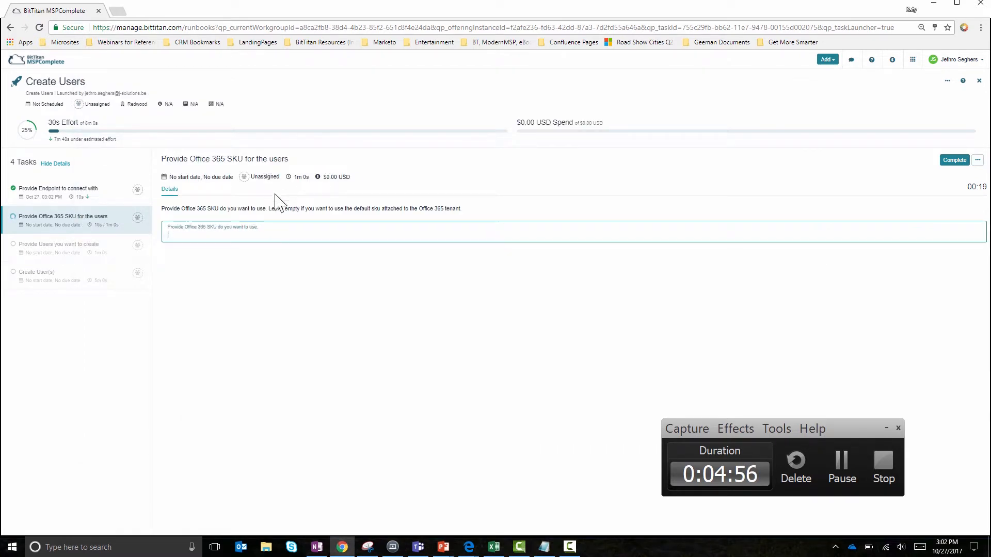
{"action": "type", "text": "siliconpacific:ENTERPRISEPACK"}
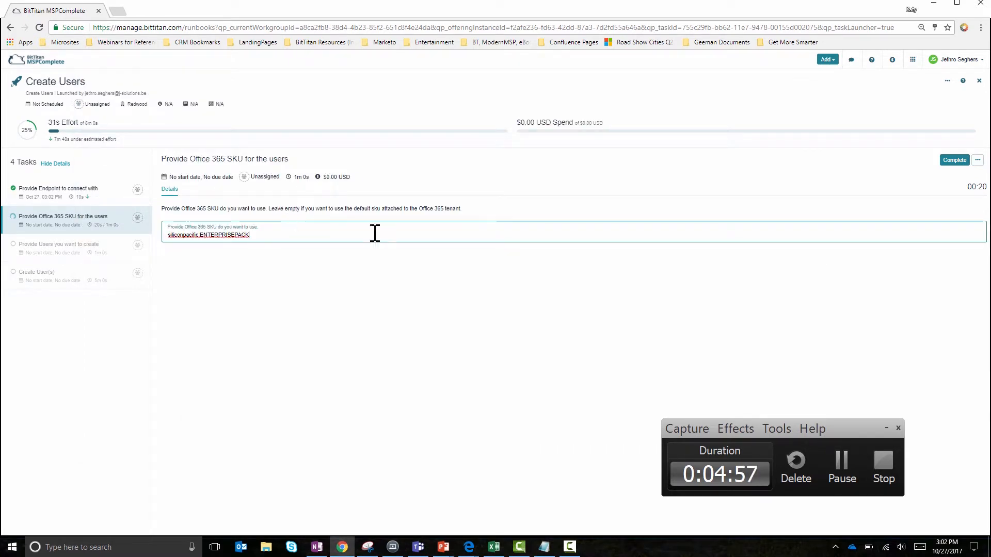
{"action": "left_click", "coordinate": [955, 160]}
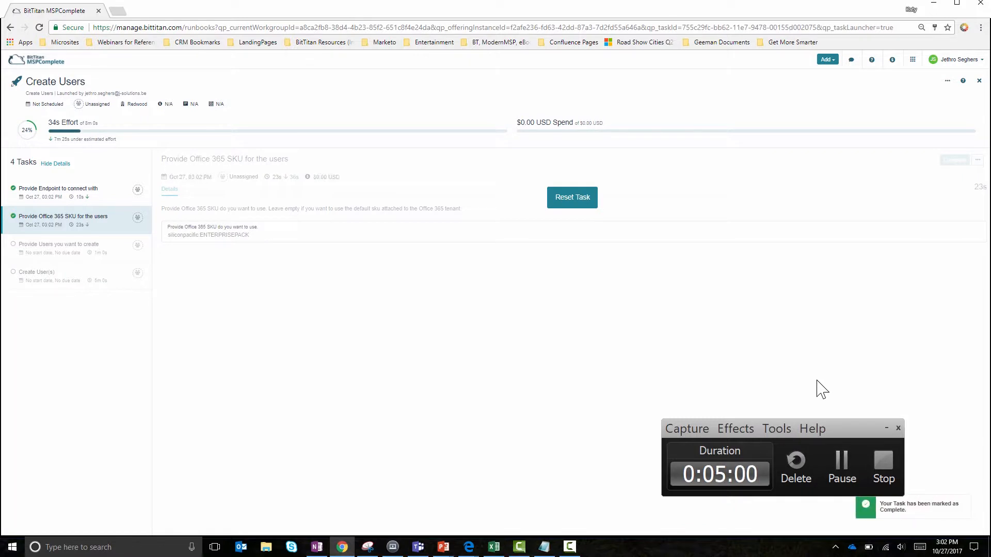
{"action": "left_click", "coordinate": [886, 430]}
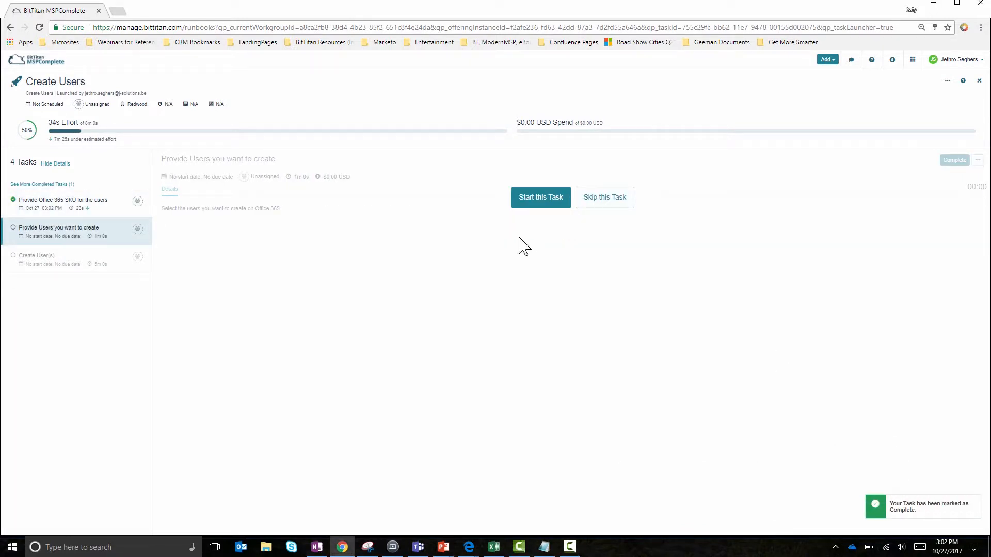
- Complete the user selection task with Redwood's listed user selected and run the Create User(s) PowerShell automation
{"action": "left_click", "coordinate": [537, 198]}
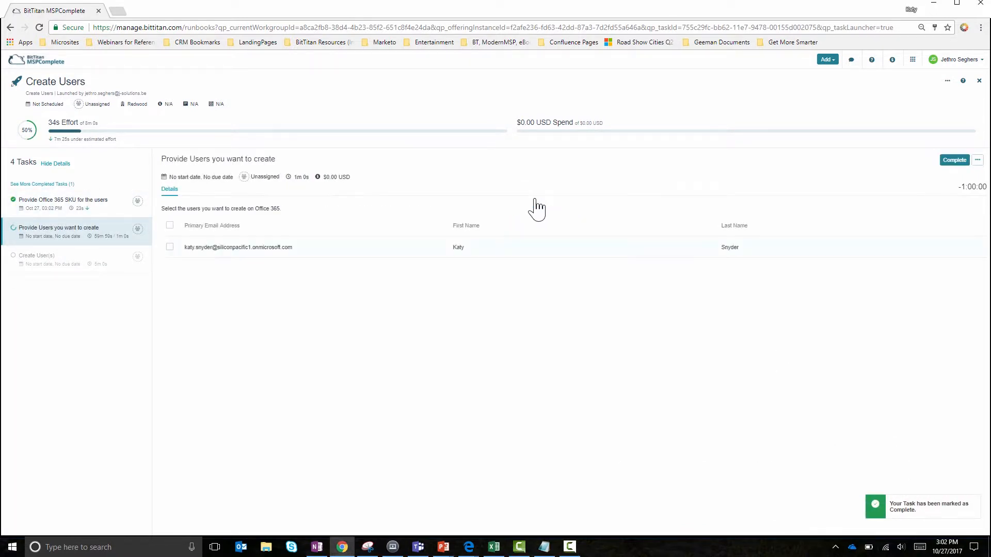
{"action": "left_click", "coordinate": [170, 247]}
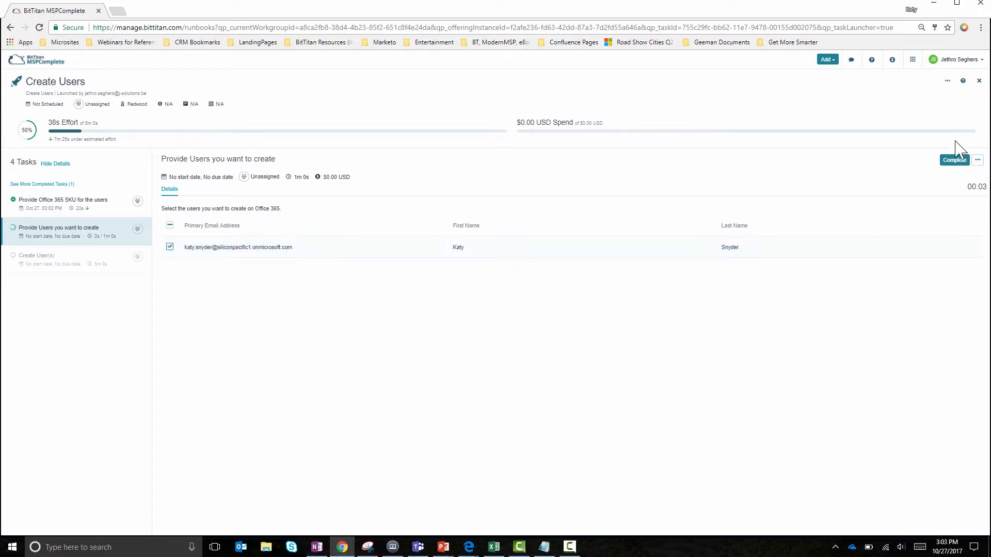
{"action": "left_click", "coordinate": [955, 161]}
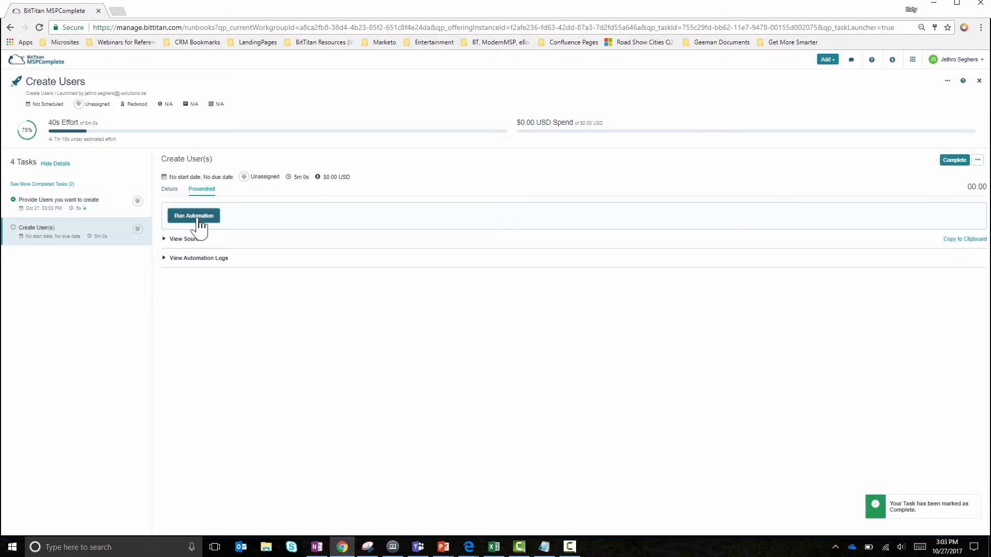
{"action": "left_click", "coordinate": [198, 219]}
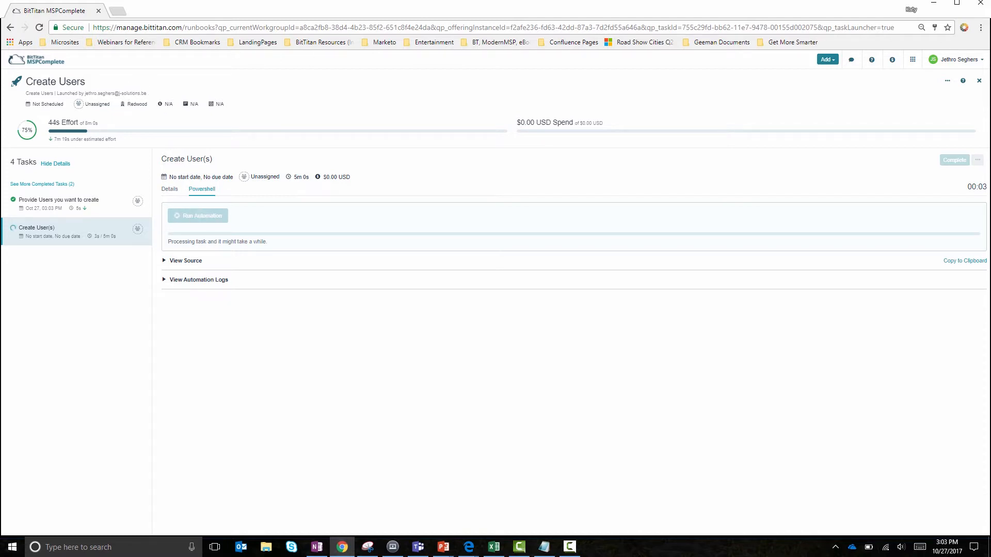
- Close the Redwood service and launch the Create Users runbook as a service for the customer Silicon Pacific
{"action": "left_click", "coordinate": [979, 81]}
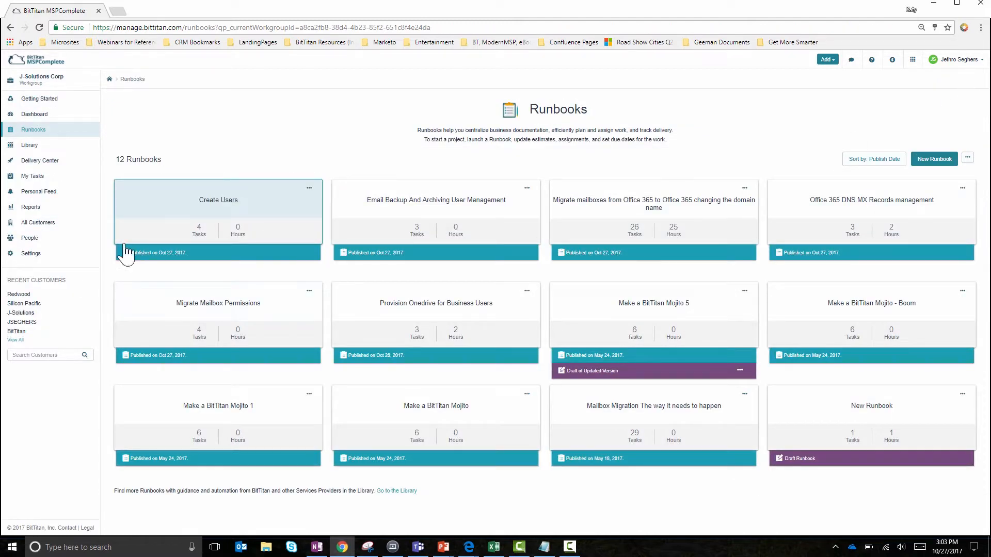
{"action": "left_click", "coordinate": [253, 201]}
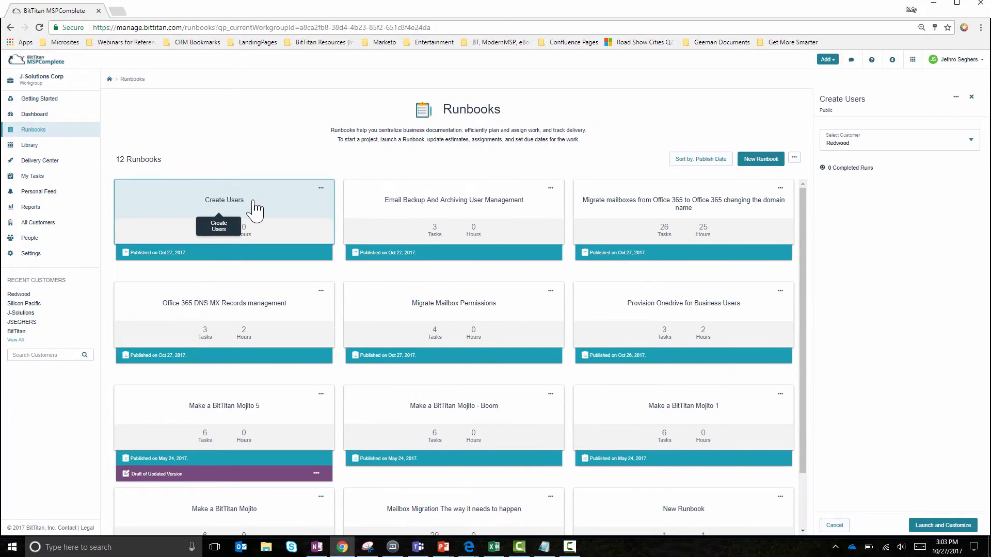
{"action": "left_click", "coordinate": [914, 147]}
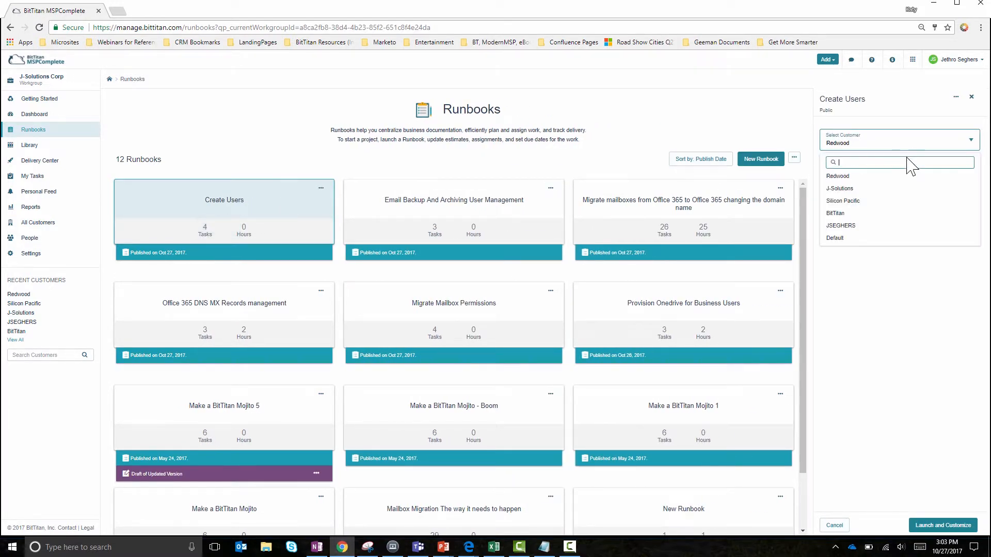
{"action": "left_click", "coordinate": [877, 201]}
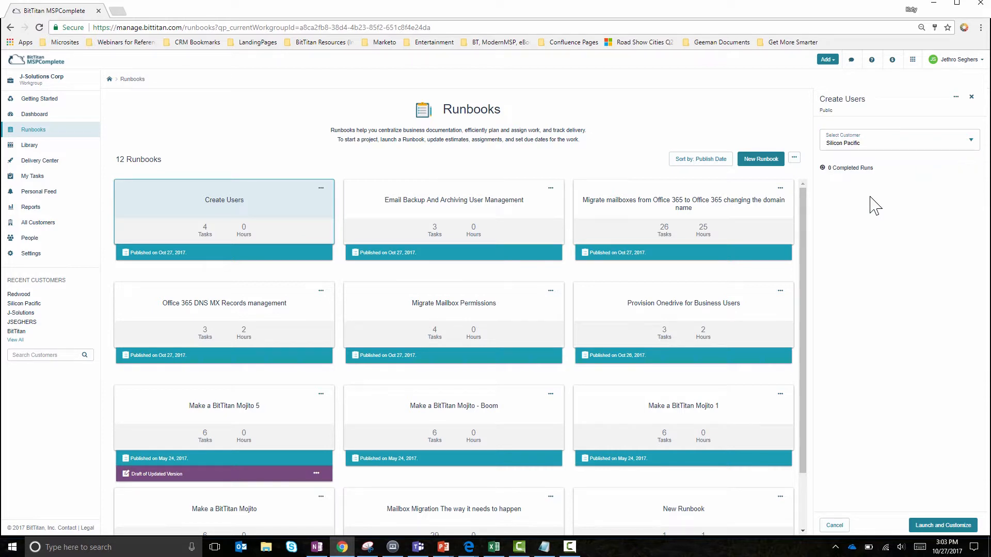
{"action": "left_click", "coordinate": [951, 527]}
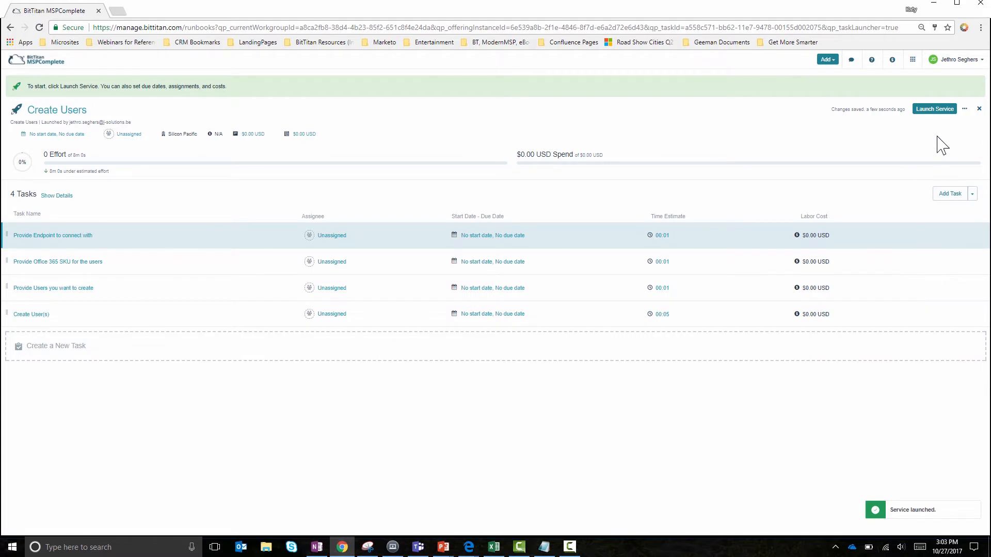
{"action": "left_click", "coordinate": [939, 110]}
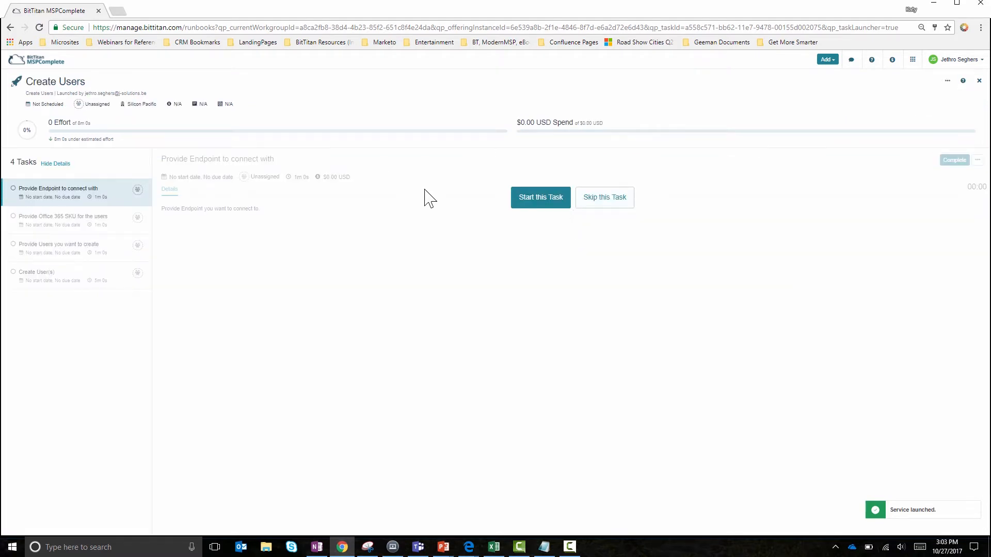
- Complete the endpoint task with Office 365 Source selected and the SKU task with siliconpacific:ENTERPRISEPACK for Silicon Pacific
{"action": "left_click", "coordinate": [536, 205]}
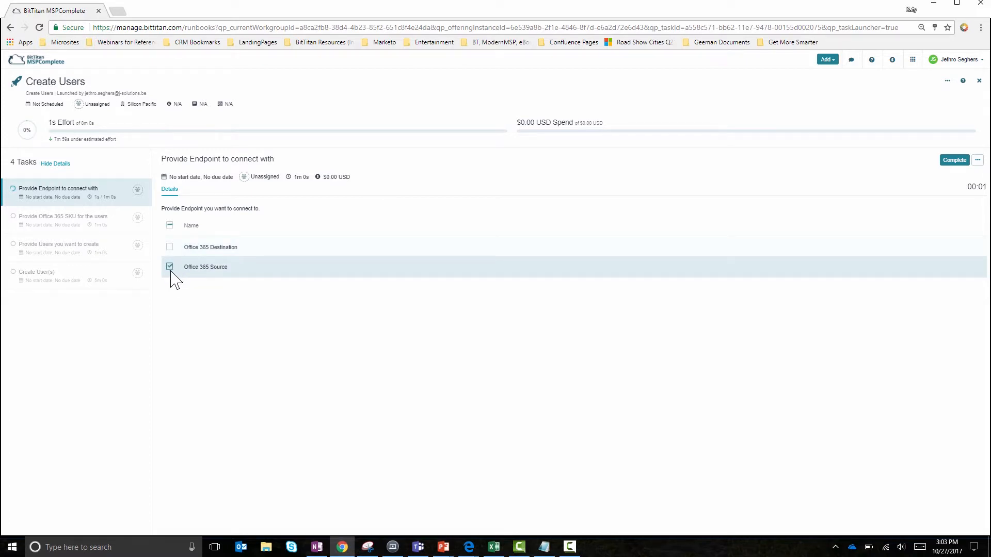
{"action": "left_click", "coordinate": [955, 165]}
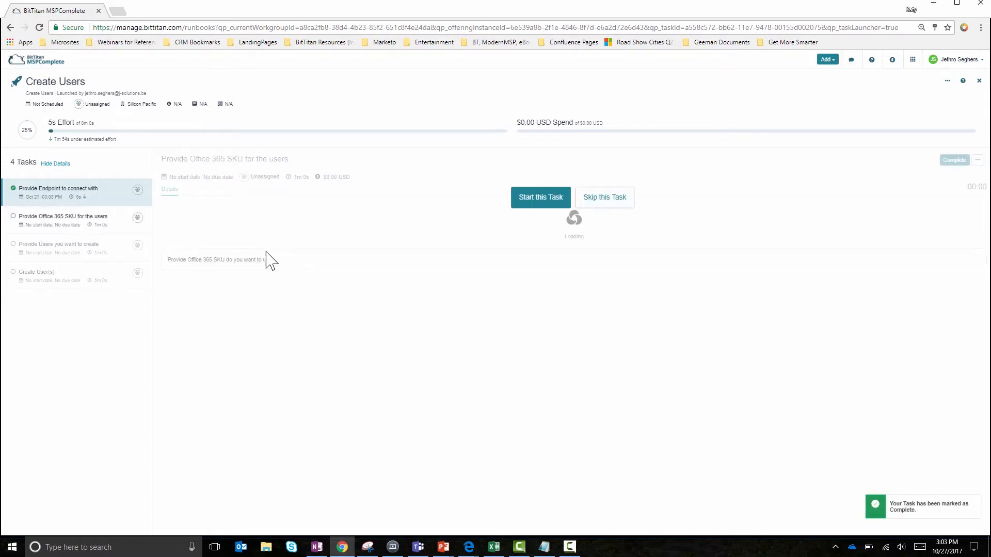
{"action": "left_click", "coordinate": [550, 205]}
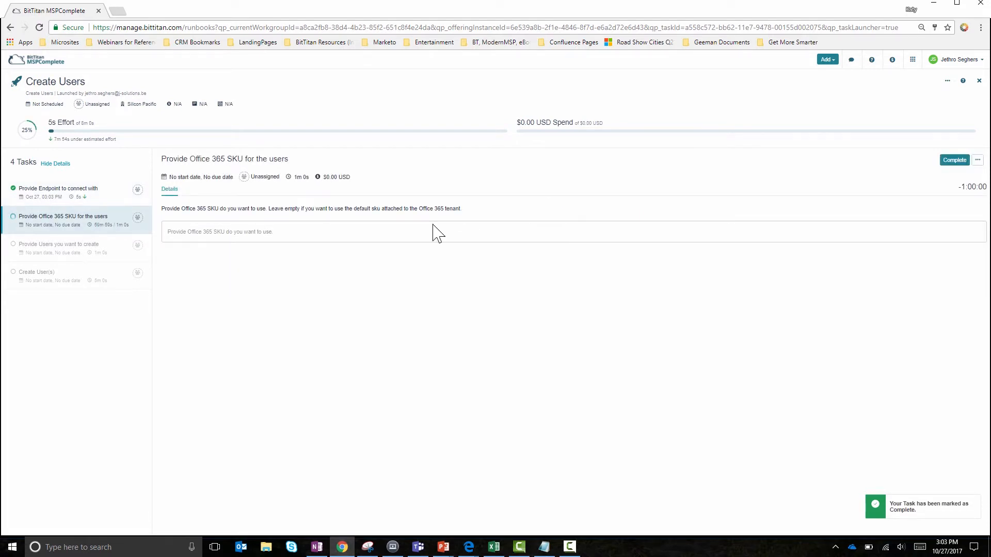
{"action": "left_click", "coordinate": [265, 236]}
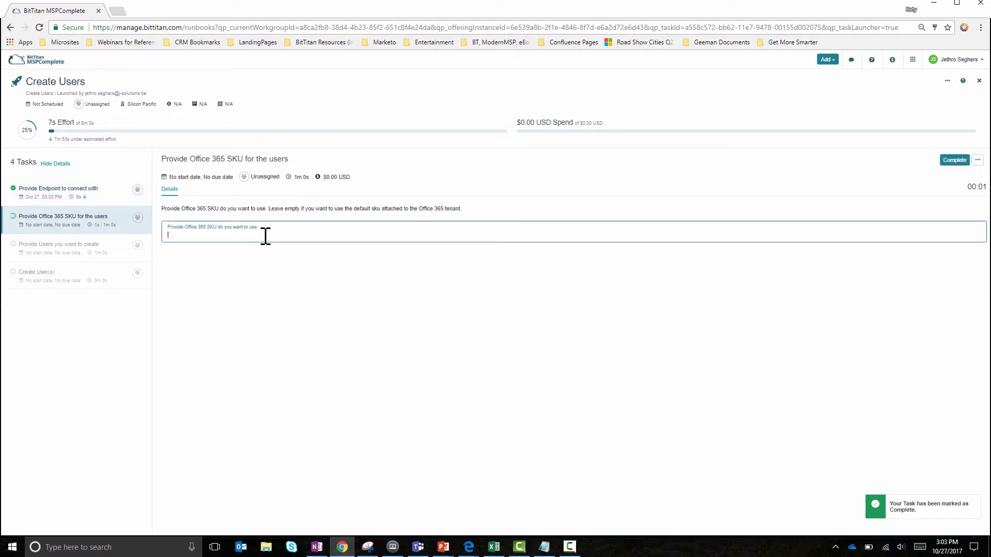
{"action": "type", "text": "siliconpacific.ENTERPRISEPACK"}
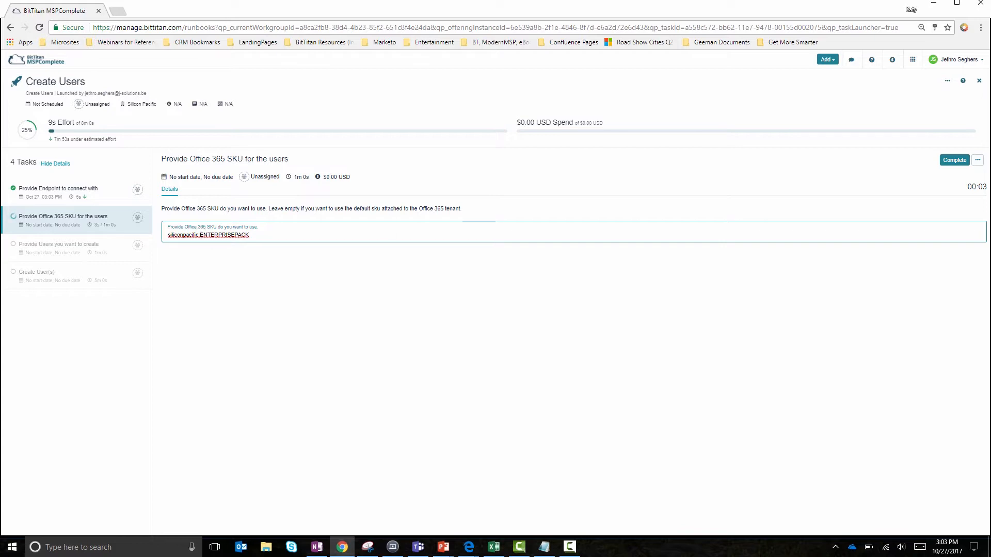
{"action": "left_click", "coordinate": [954, 161]}
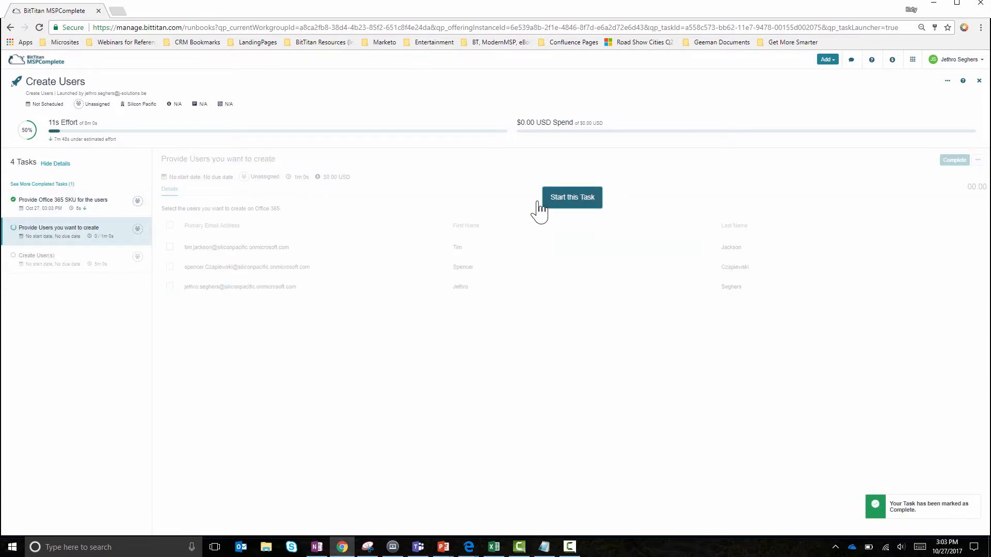
- Complete the user selection task with all of Silicon Pacific's users selected and run the Create User(s) automation
{"action": "left_click", "coordinate": [540, 203]}
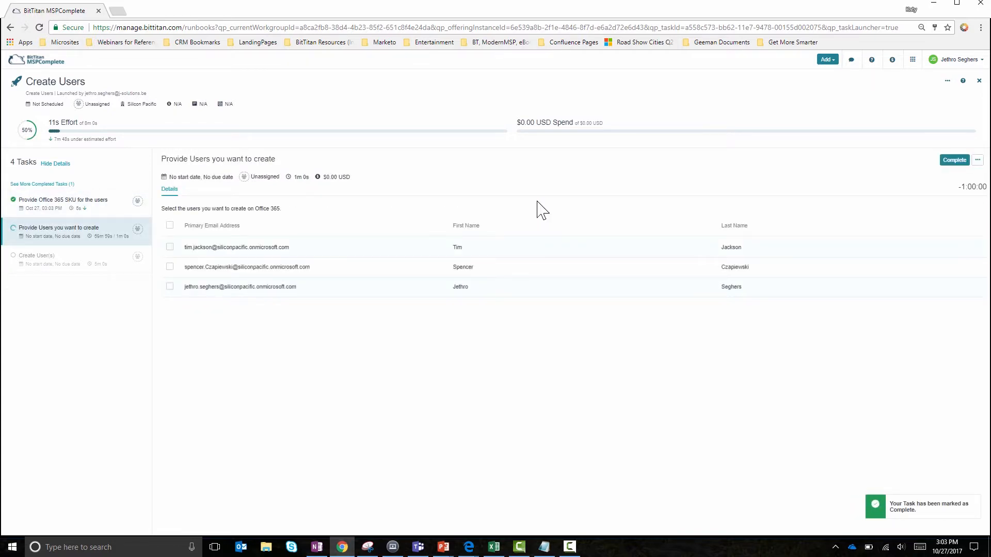
{"action": "left_click", "coordinate": [170, 225]}
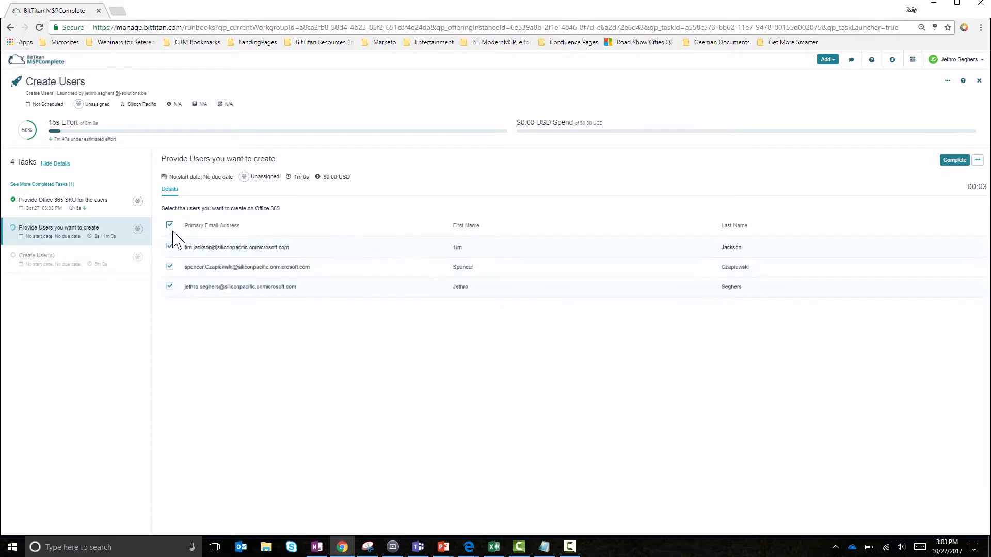
{"action": "left_click", "coordinate": [956, 160]}
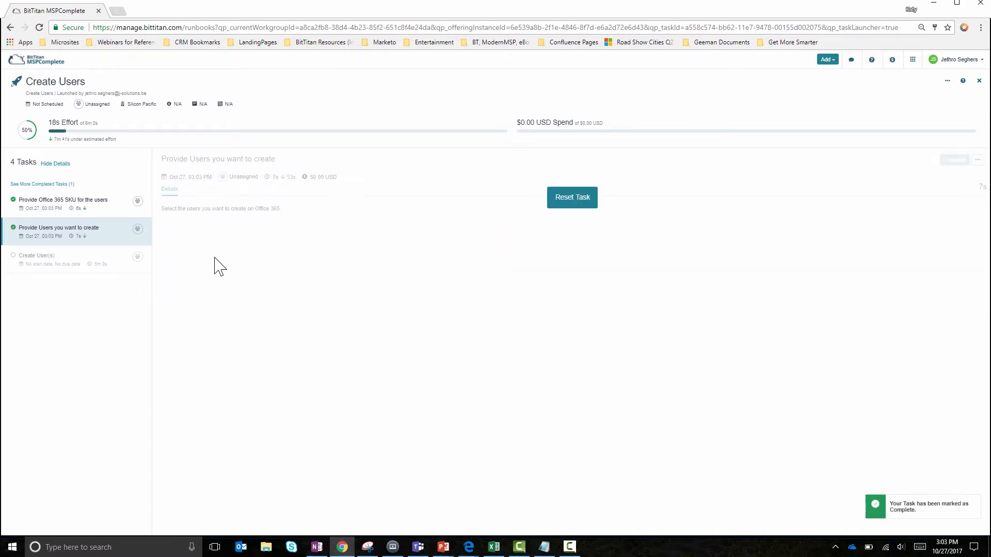
{"action": "left_click", "coordinate": [205, 217]}
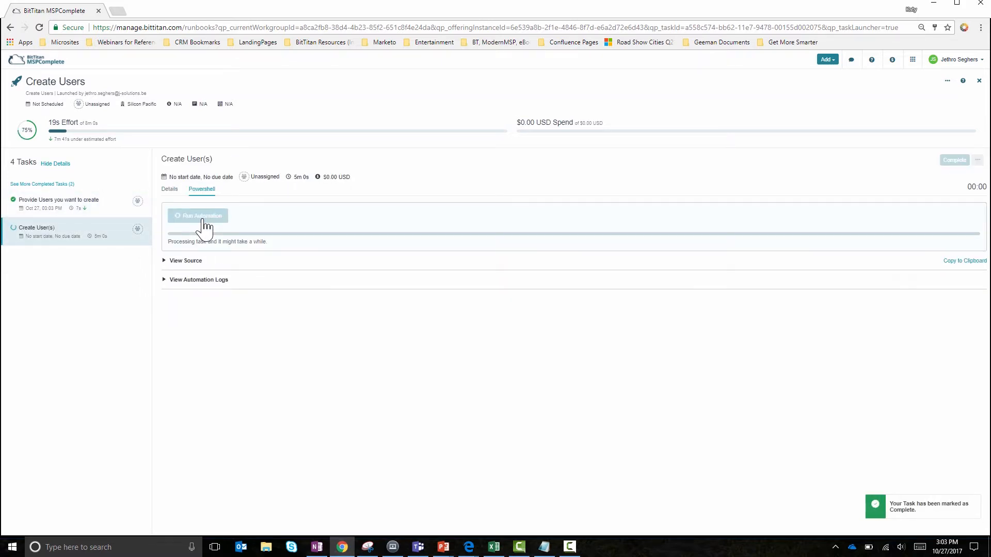